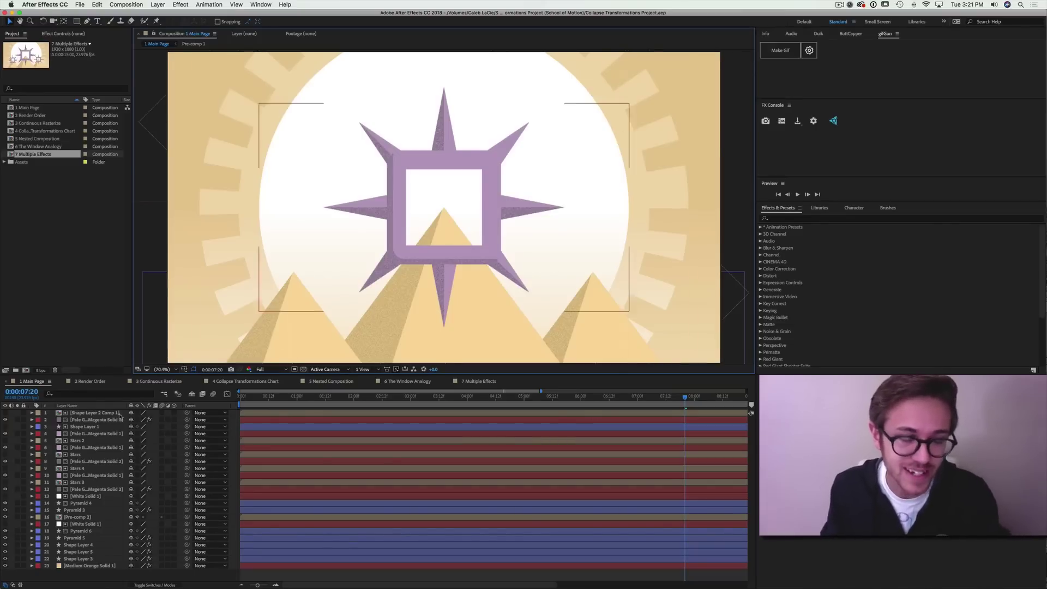
Show the 2 Render Order composition at Full resolution, starting from frame 0:00:00:00.
left_click(90, 381)
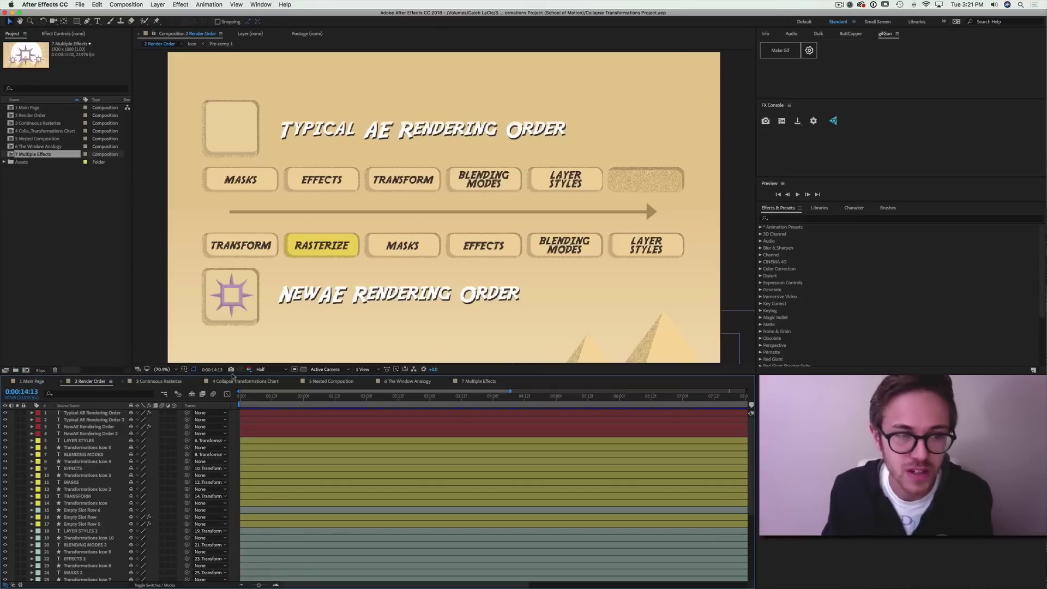
left_click(271, 371)
left_click(268, 389)
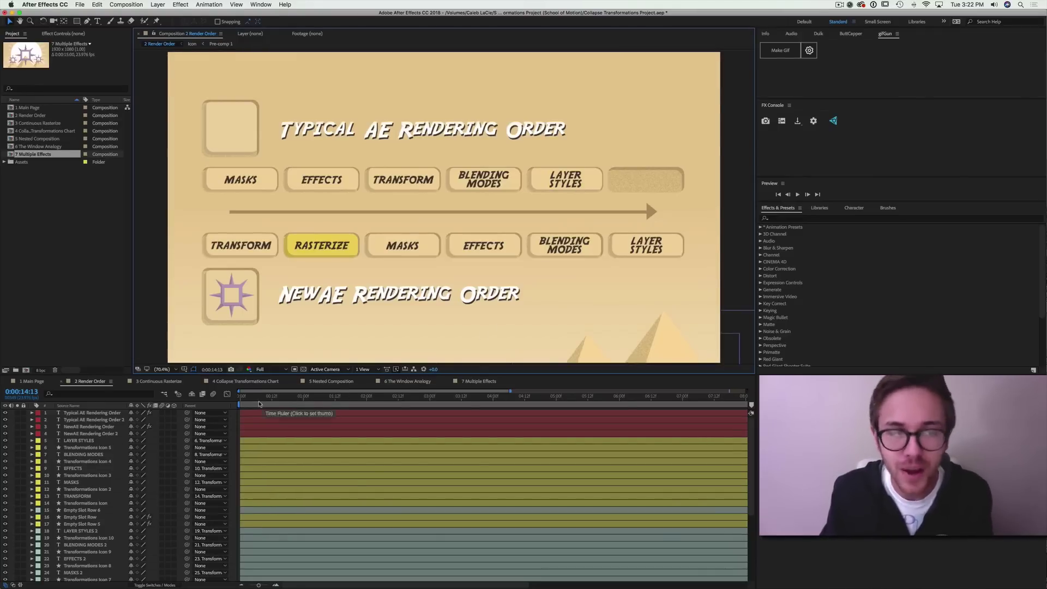
key("Home")
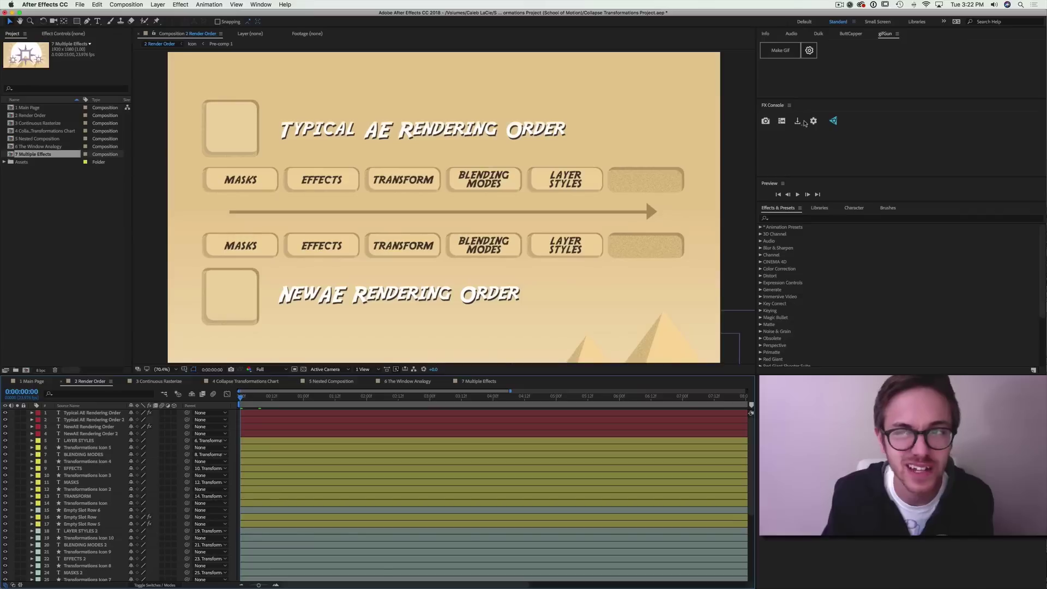
Play the Render Order animation to 0:00:14:10, revealing Rasterize placed right after Transform.
left_click(797, 195)
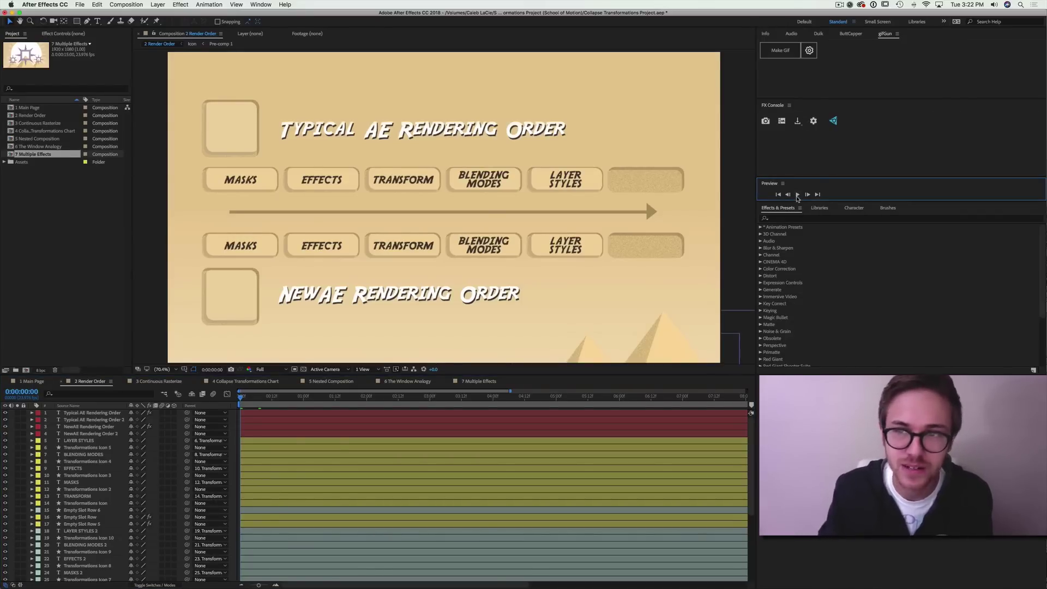
left_click(799, 196)
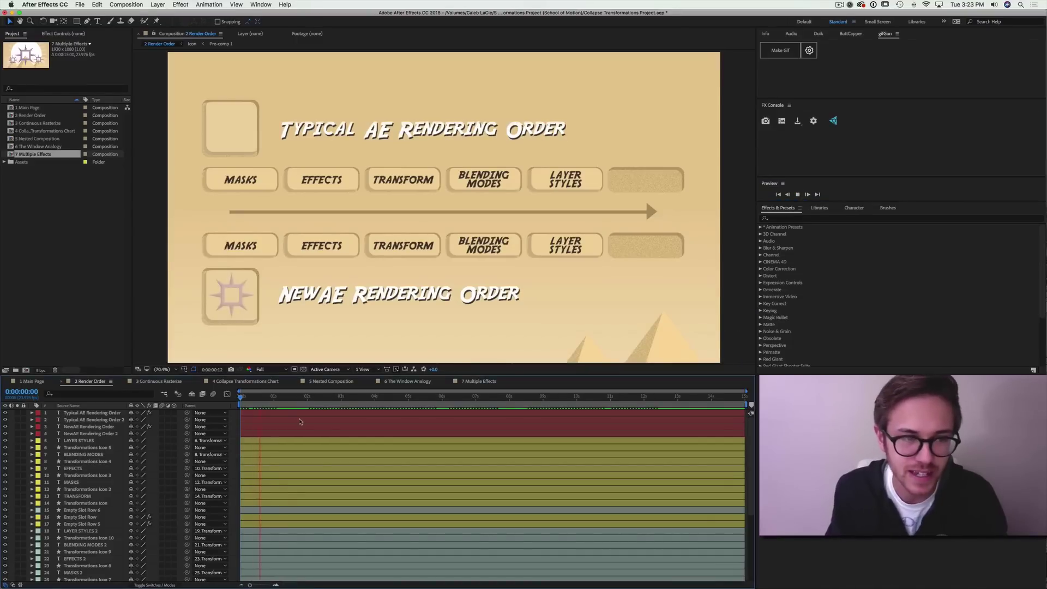
key("space")
left_click(137, 415)
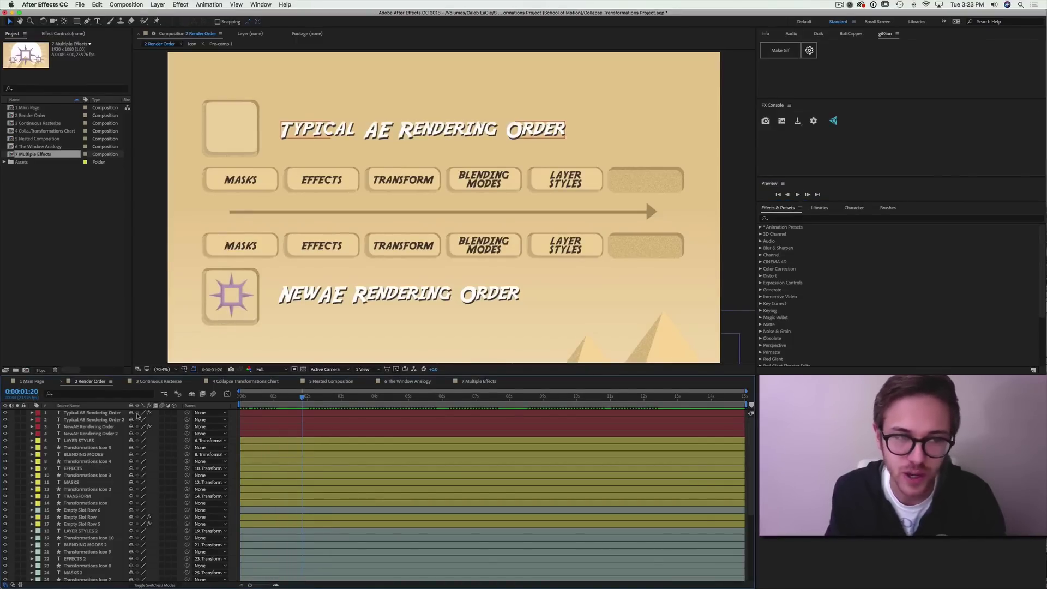
key("space")
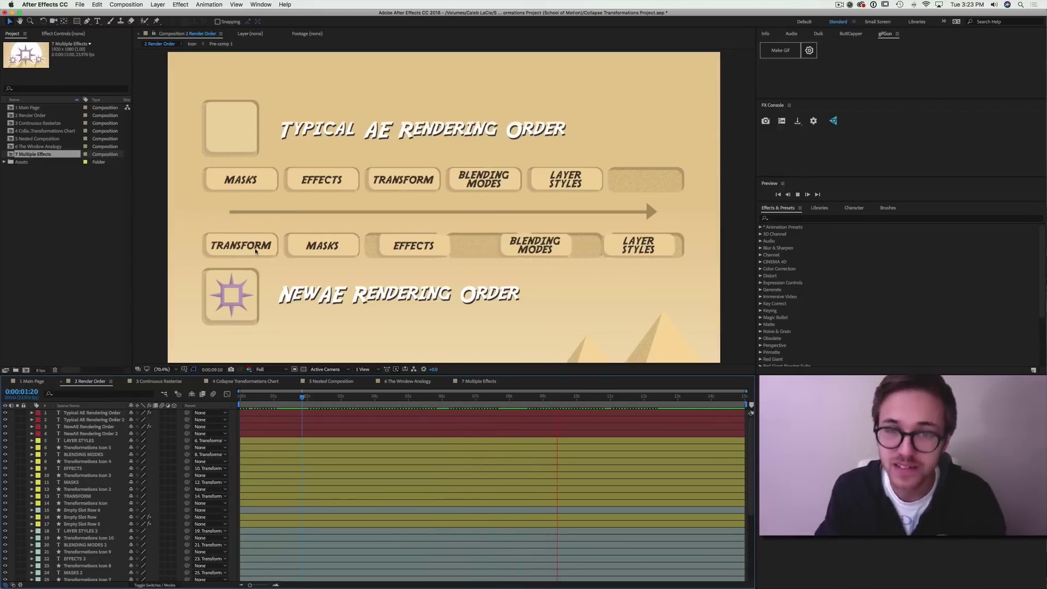
key("space")
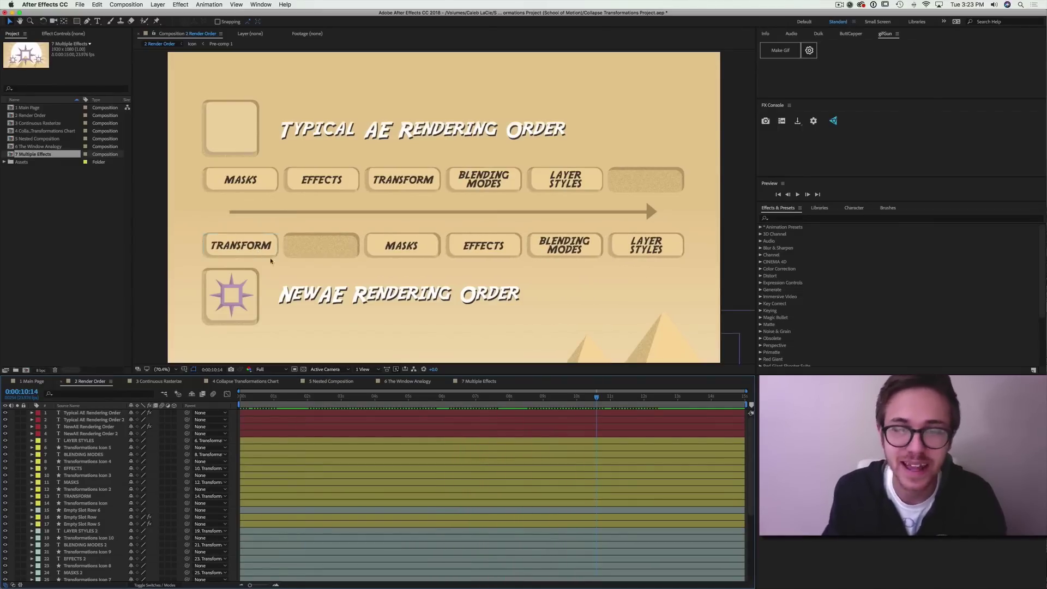
key("space")
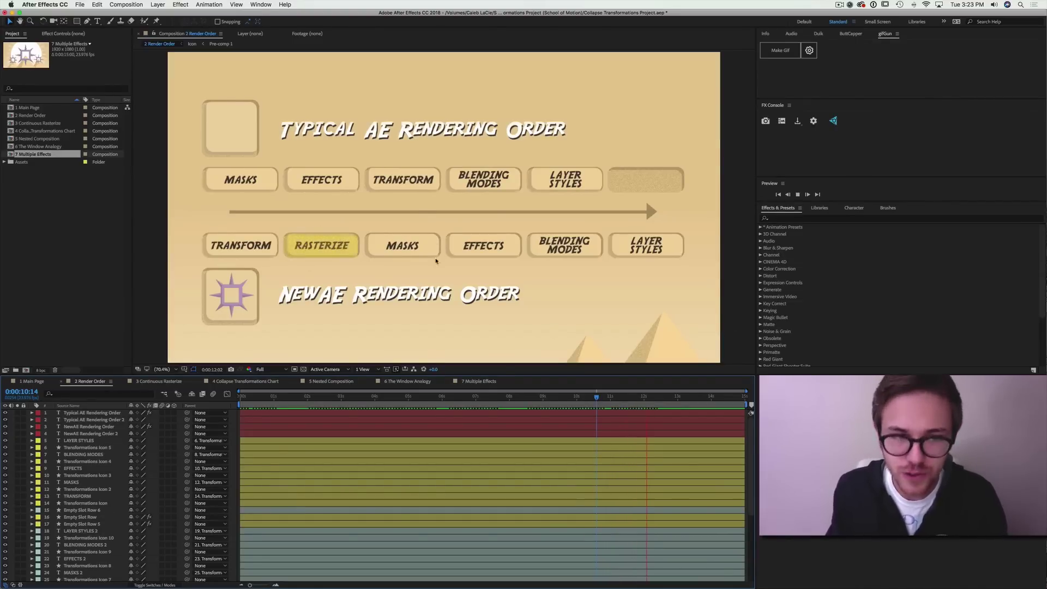
key("space")
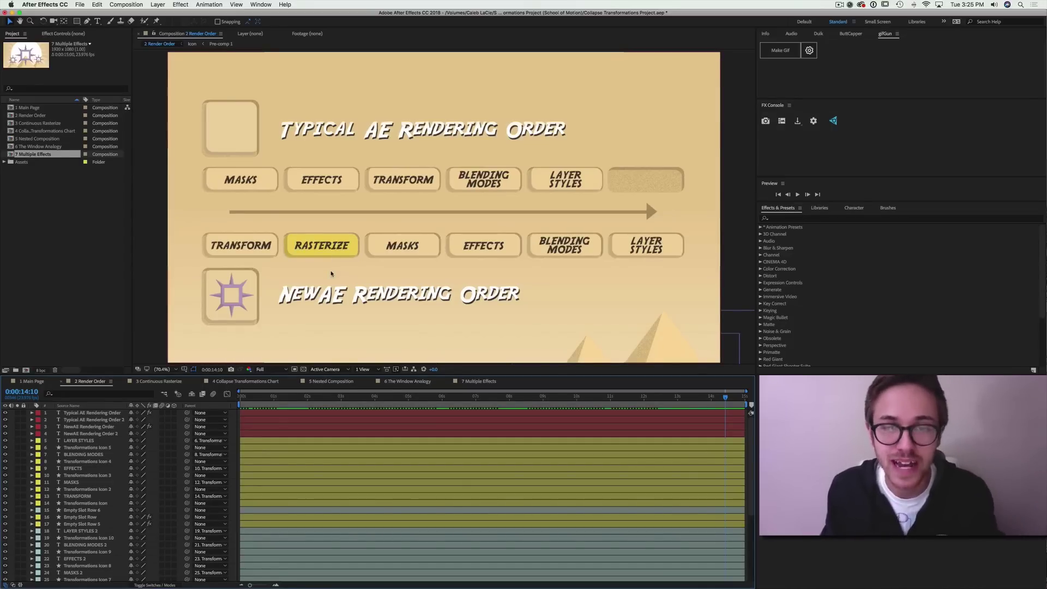
In 3 Continuous Rasterize, try scaling the SOM_horz_logo layer to 518%, then undo it.
left_click(157, 382)
left_click(285, 397)
left_click_drag(283, 398, 252, 397)
left_click(82, 413)
key("s")
left_click_drag(152, 420, 381, 420)
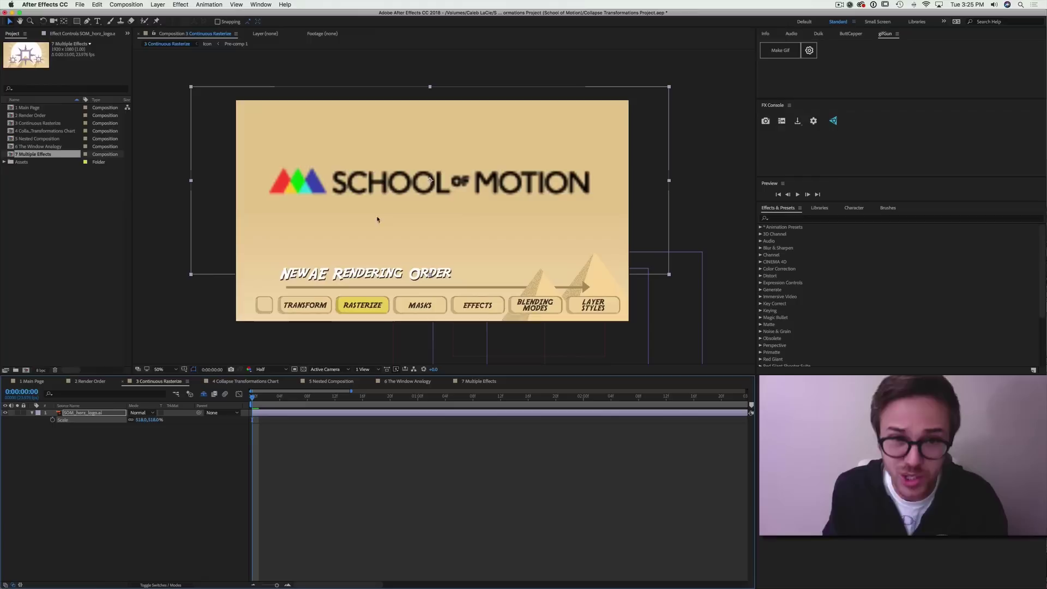
left_click(162, 485)
left_click(275, 223)
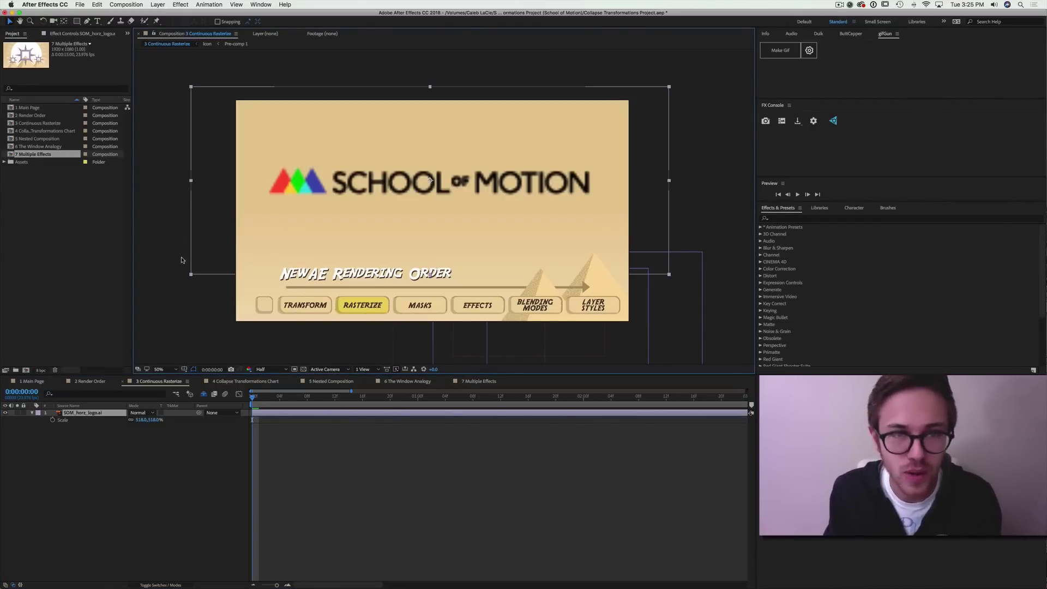
key("super+z")
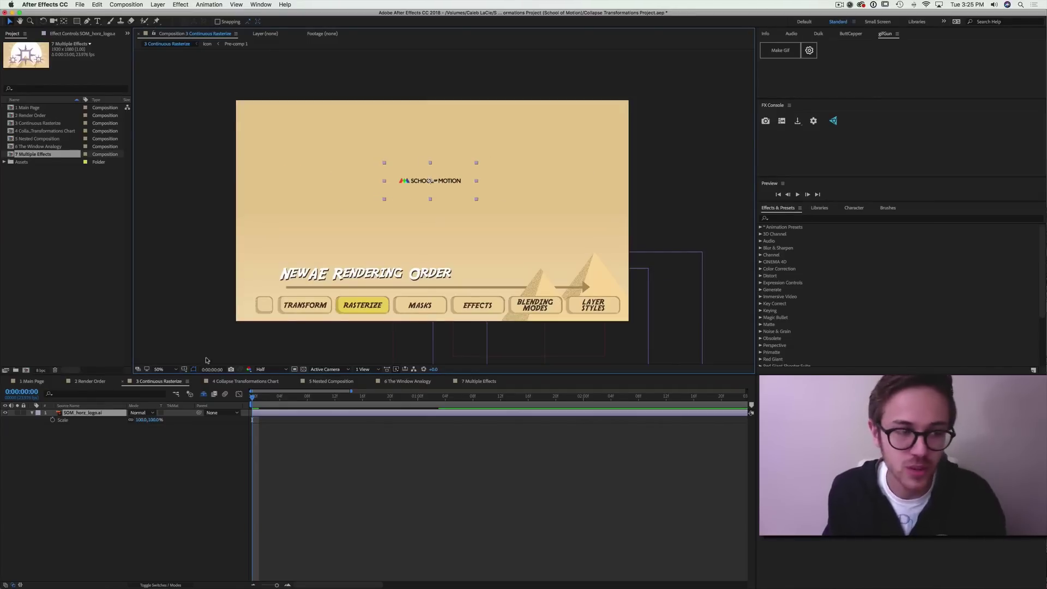
Scale the logo to 559% and turn on its Continuously Rasterize switch.
left_click_drag(154, 421, 539, 86)
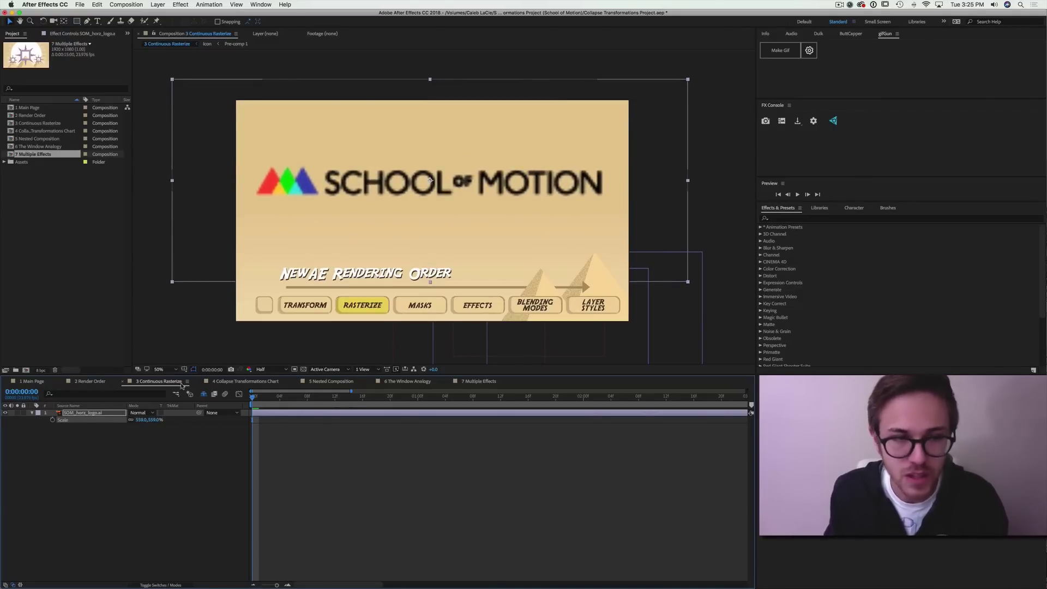
left_click(193, 476)
left_click(316, 187)
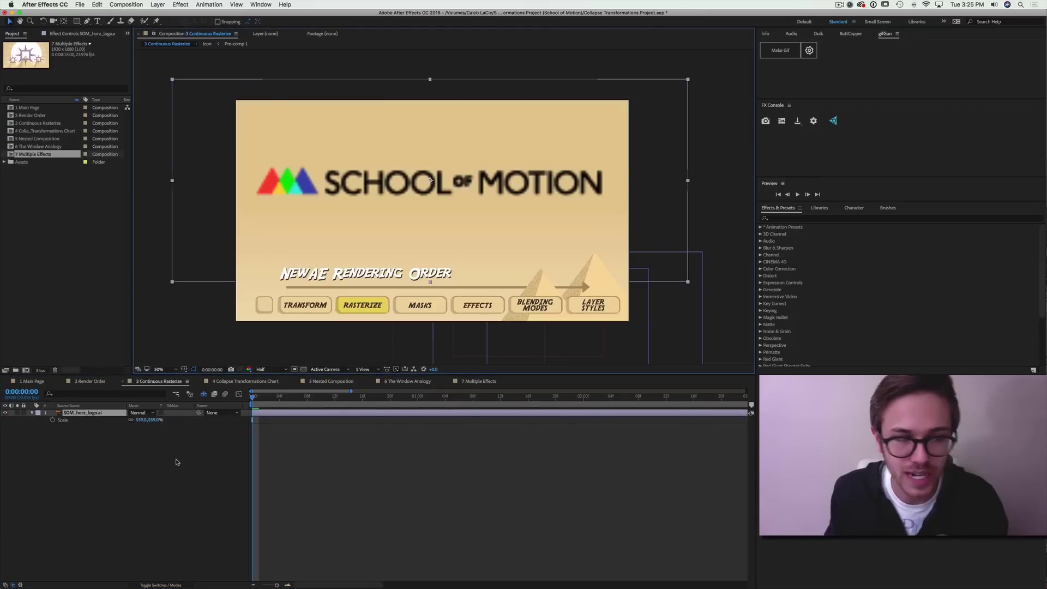
left_click(159, 585)
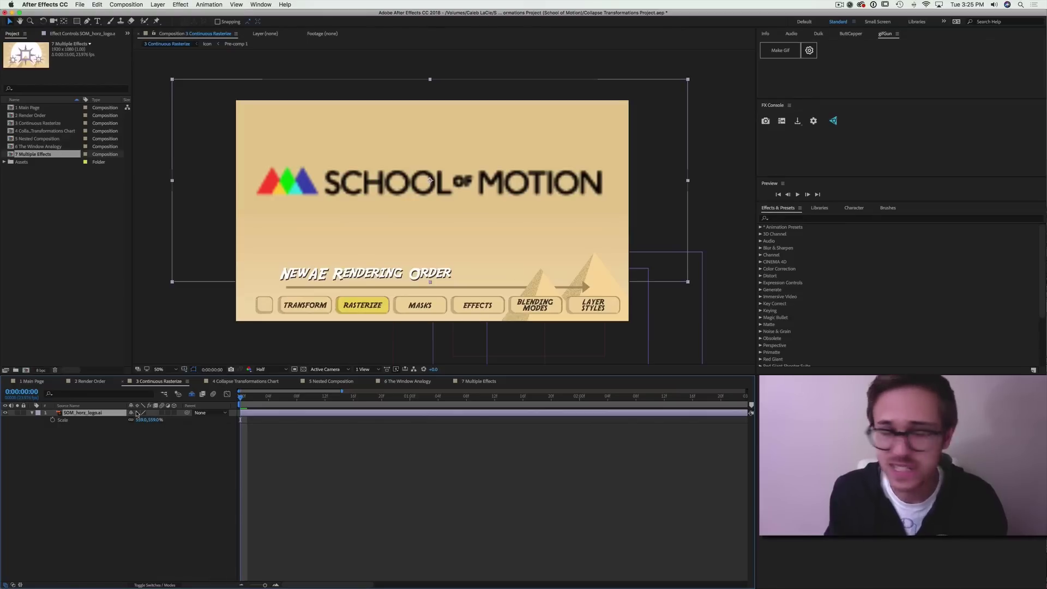
left_click(136, 413)
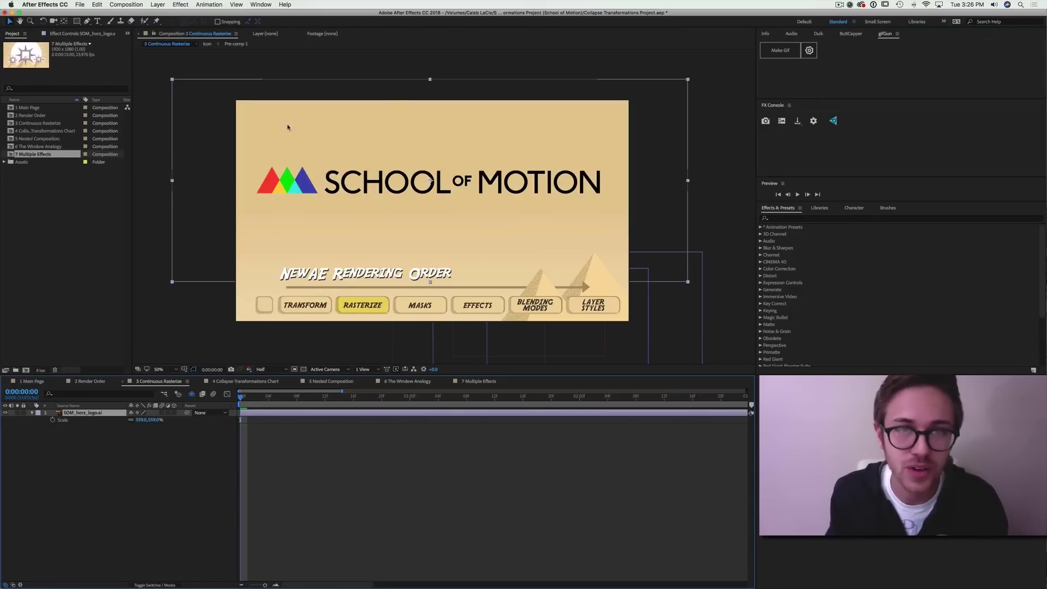
Zoom in to inspect the logo's sharpness, then zoom back out to 50%.
left_click_drag(188, 181, 190, 181)
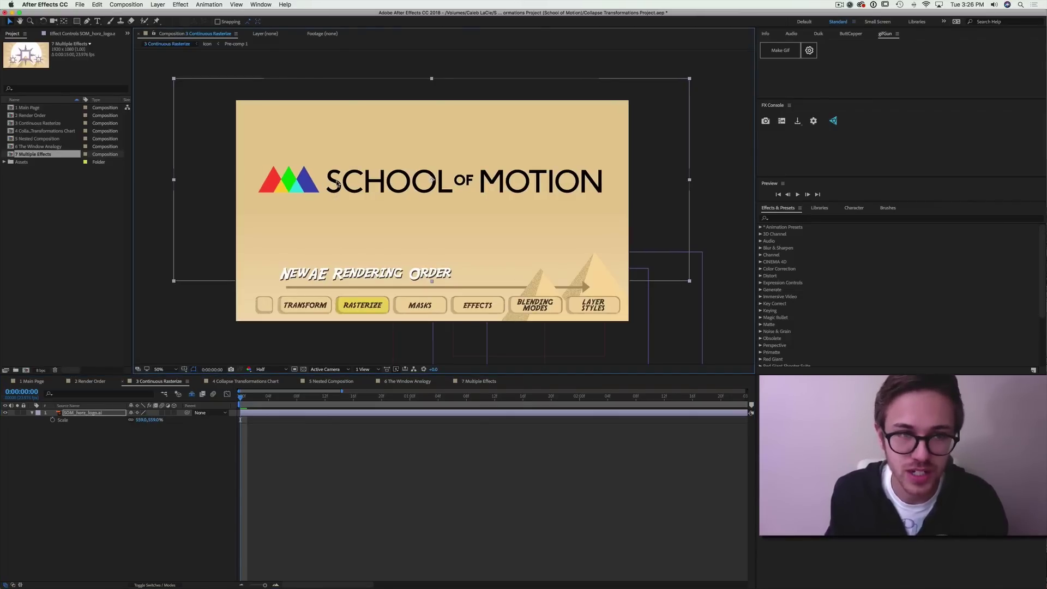
key("slash")
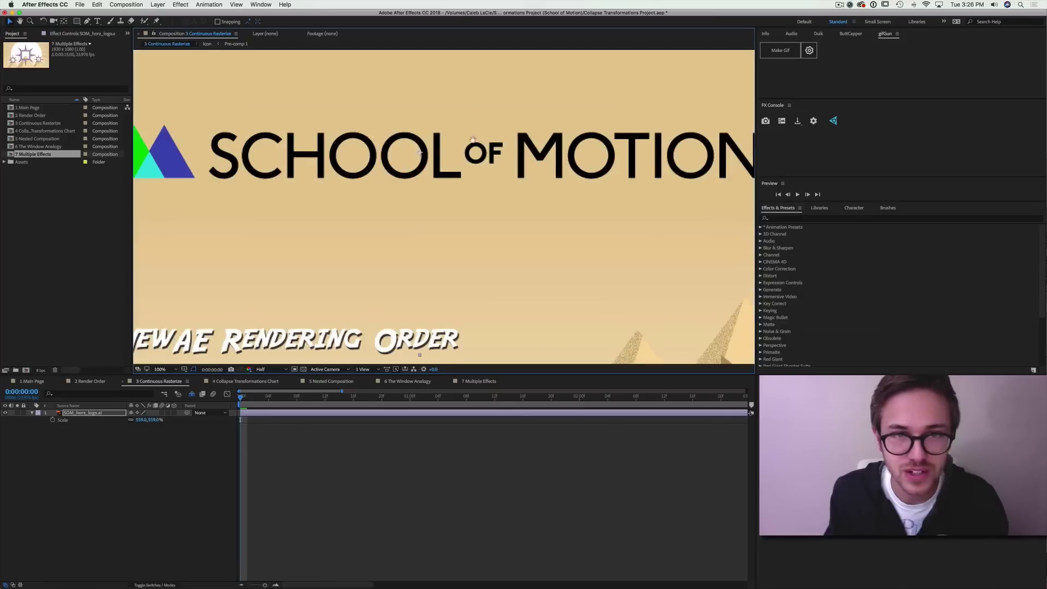
left_click_drag(476, 138, 465, 149)
key("comma")
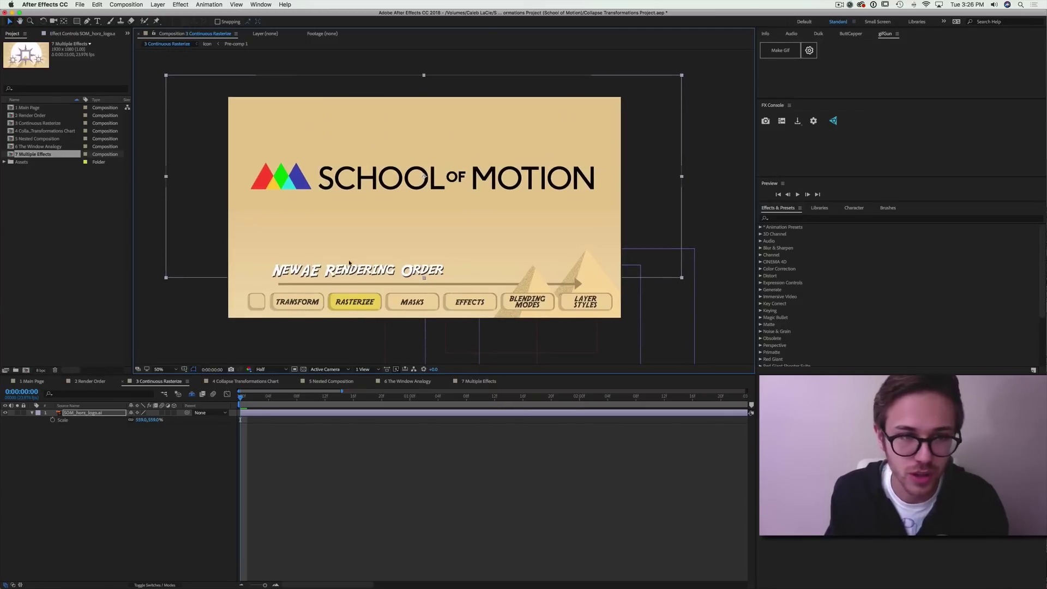
Keyframe the logo's Scale from 559% at 0:00 to 2490% at 1:00, and preview it.
left_click(245, 416)
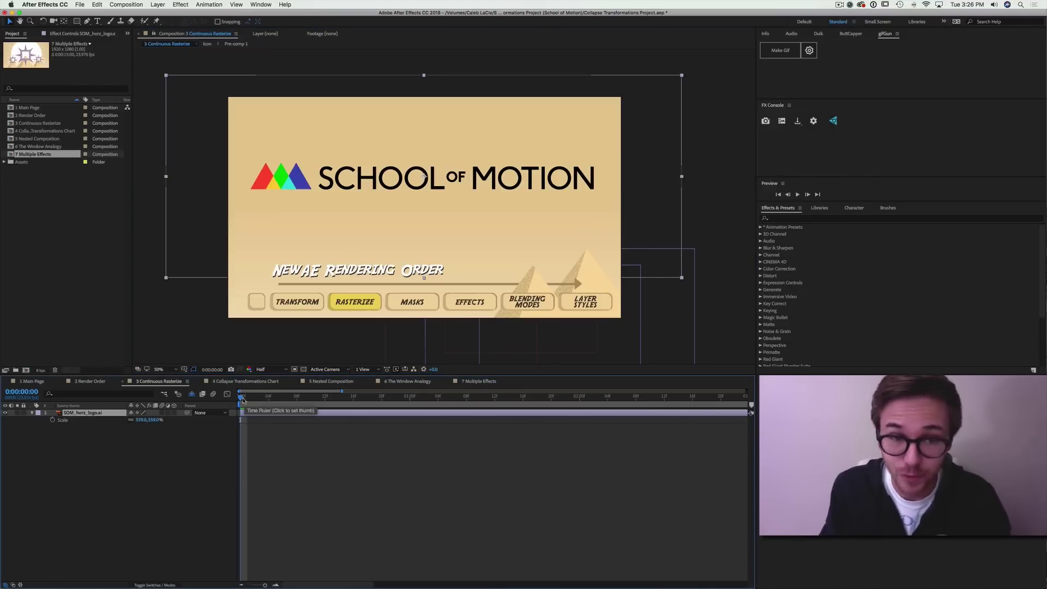
left_click(53, 420)
left_click_drag(255, 405, 411, 409)
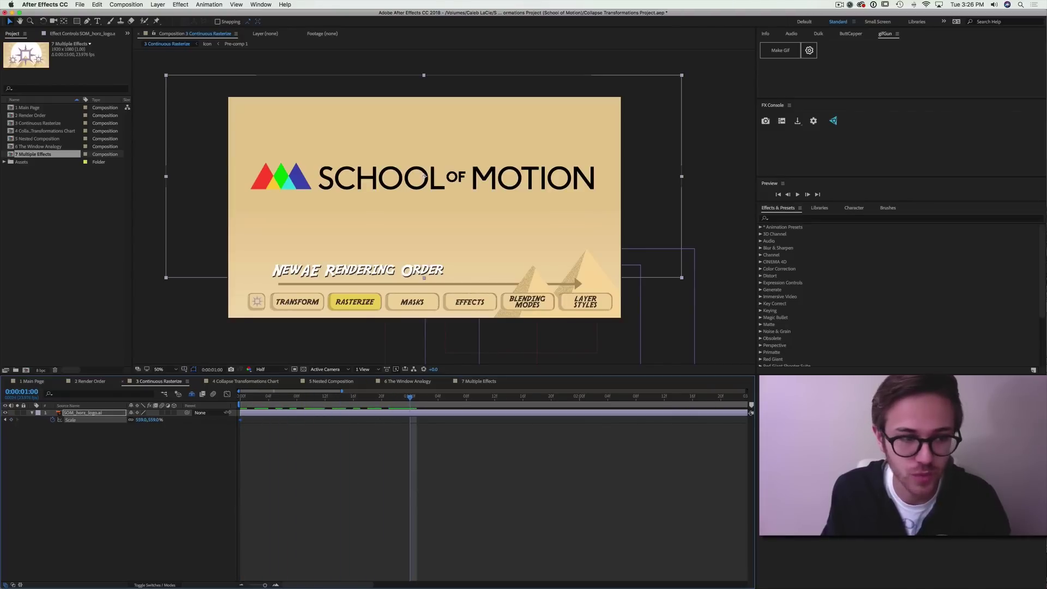
left_click_drag(150, 420, 838, 346)
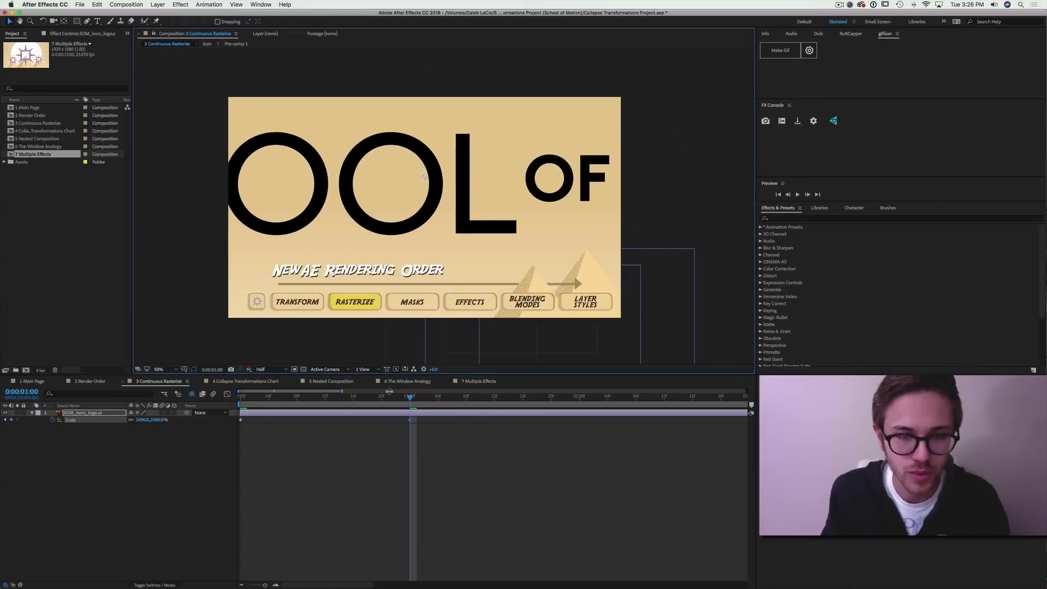
key("Home")
key("space")
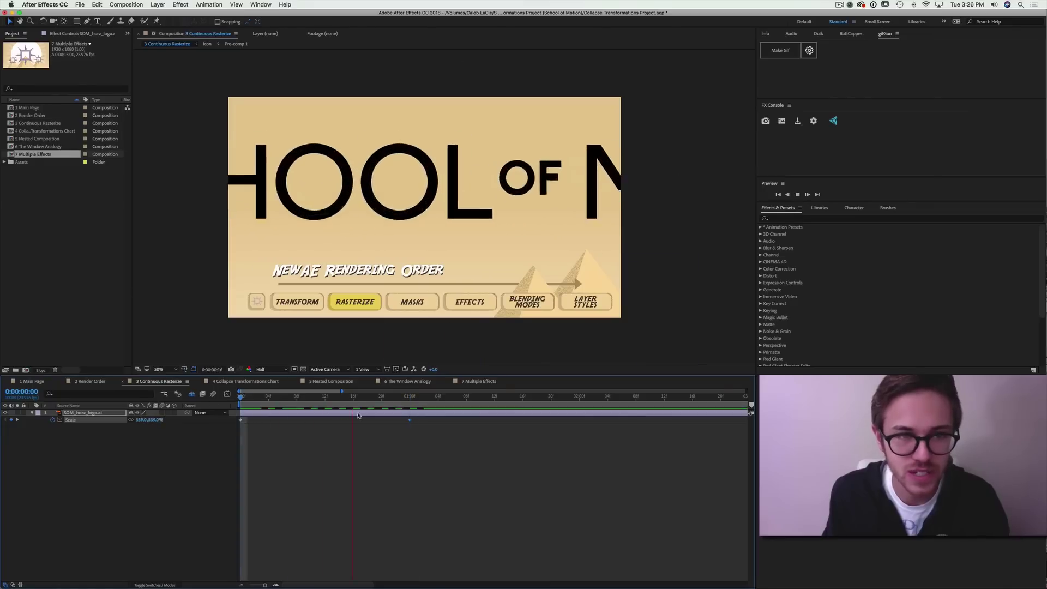
key("space")
key("Home")
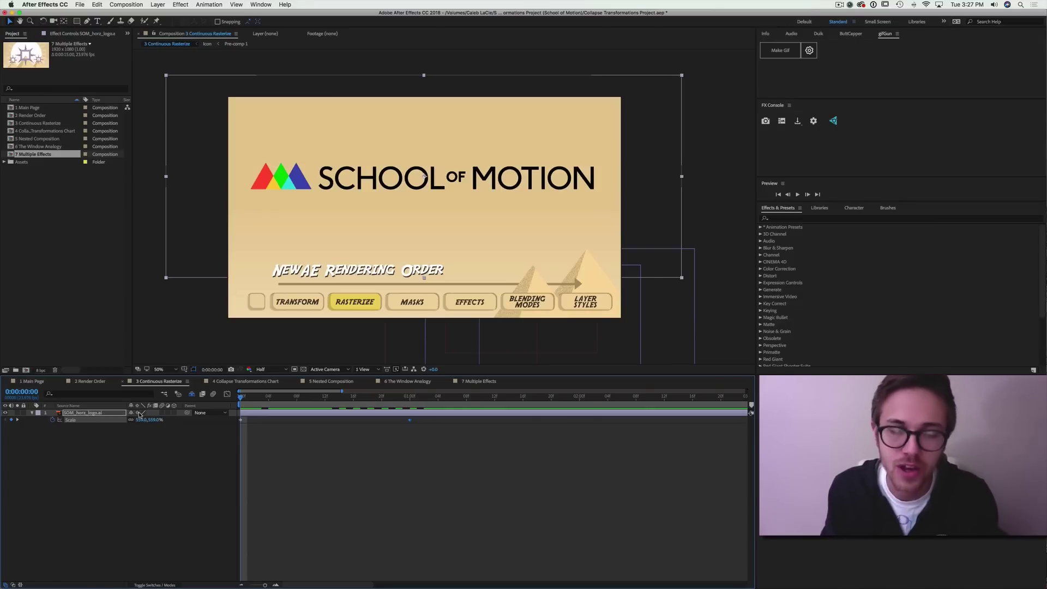
Expand the logo layer's Transform group and scrub the scale-up to 0:00:00:23.
left_click(86, 432)
left_click(31, 413)
left_click(31, 413)
left_click(39, 420)
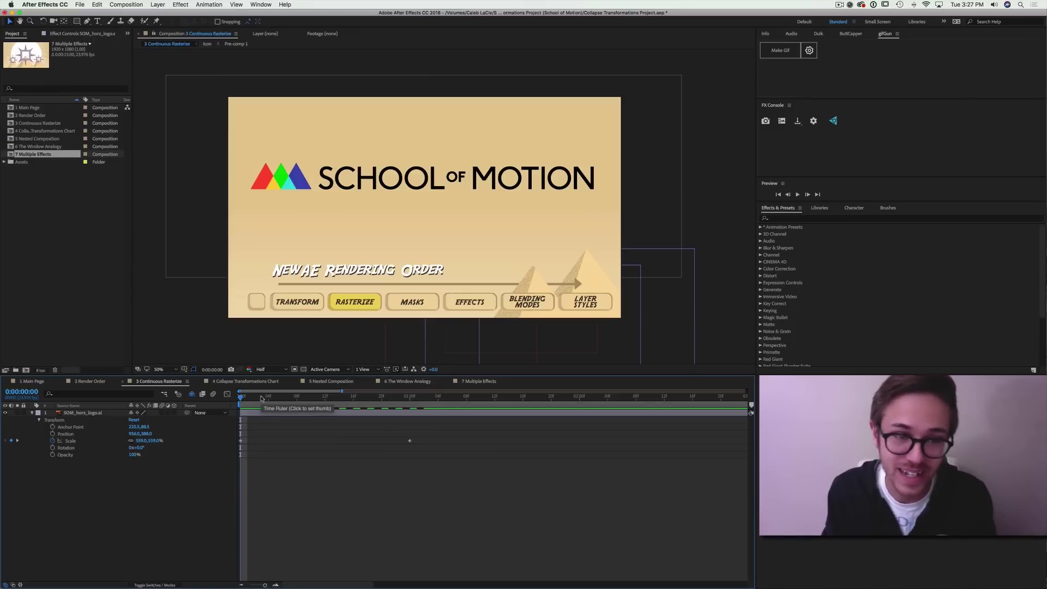
mouse_move(254, 403)
left_mouse_down()
mouse_move(412, 413)
mouse_move(239, 416)
left_mouse_up()
key("space")
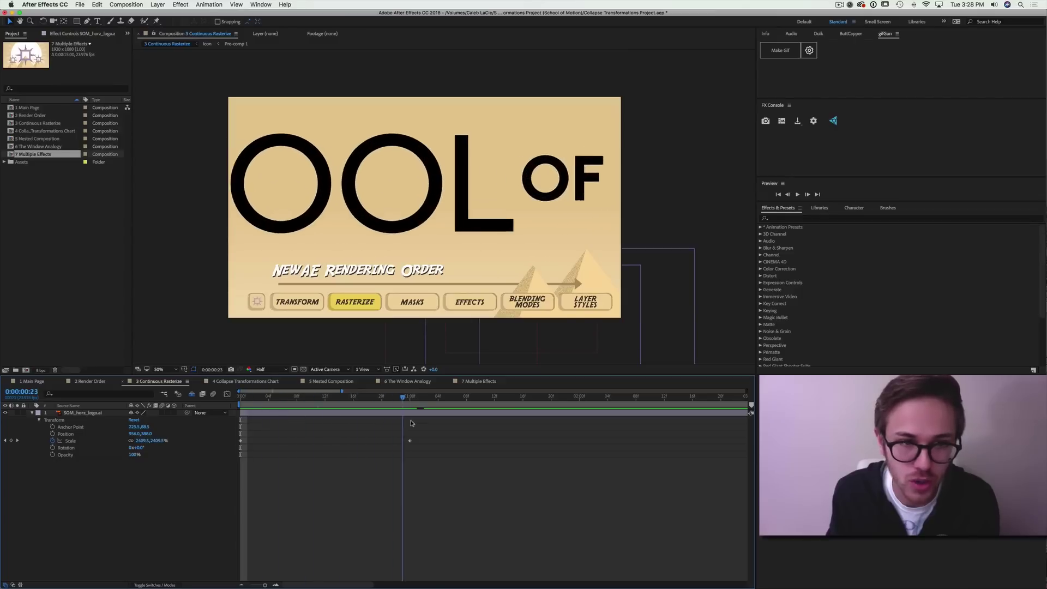
key("space")
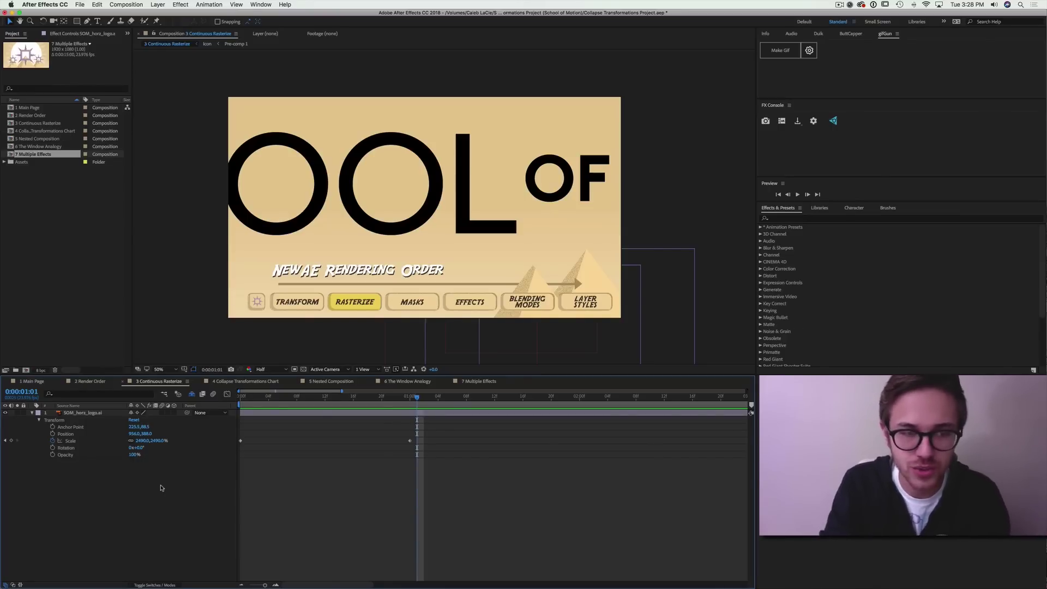
Create a solid named Demo Solid and mask it into a triangle.
key("super+y")
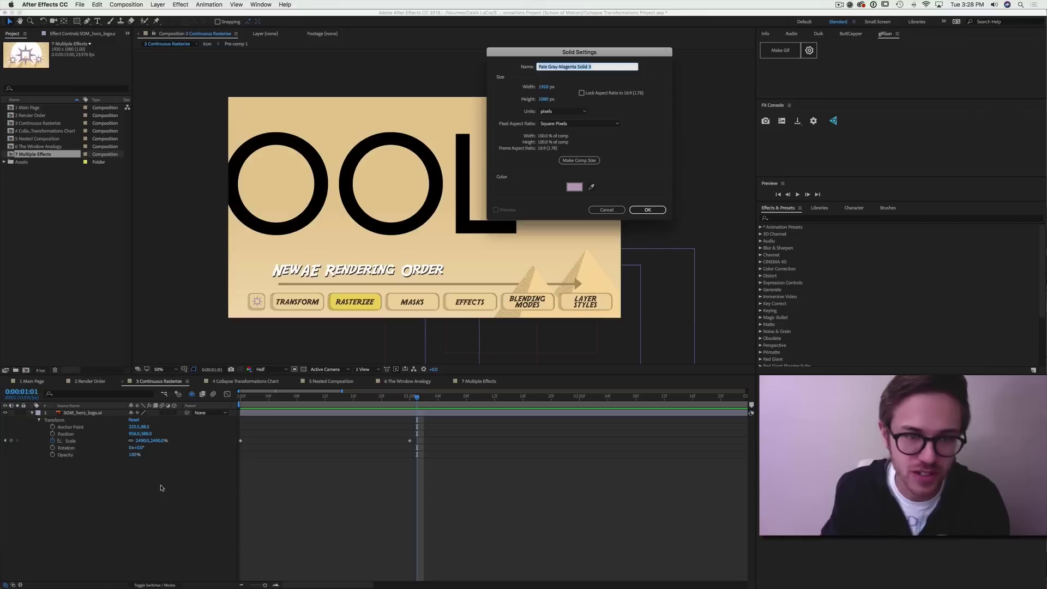
type("Demo Solid")
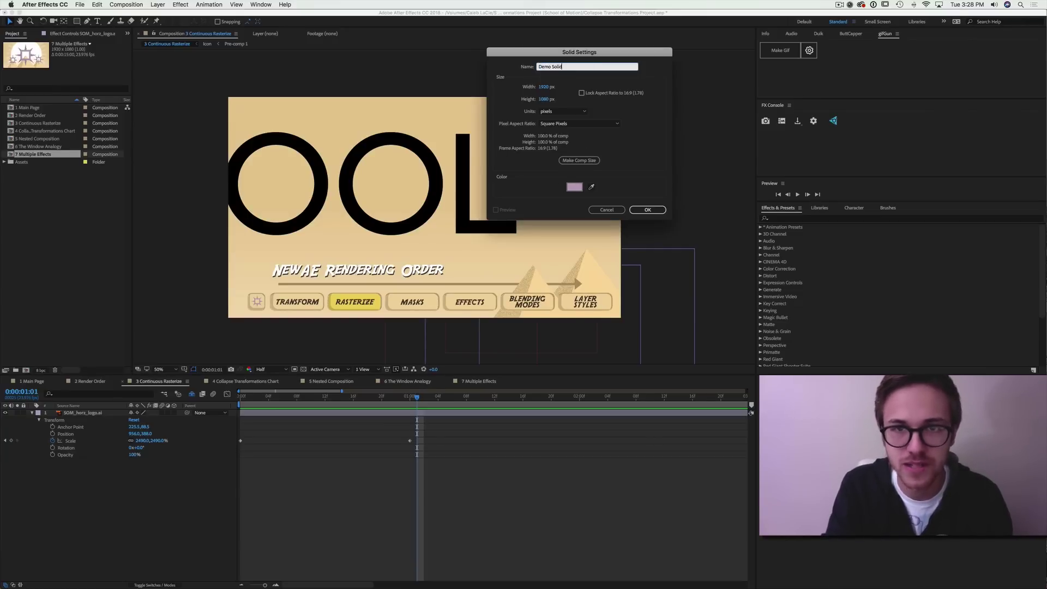
key("Return")
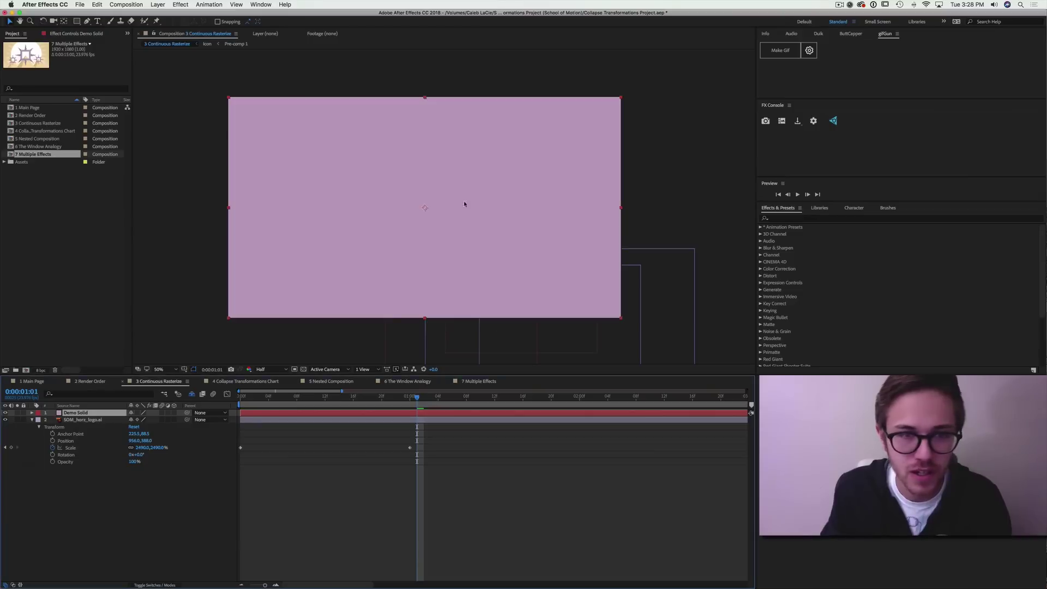
left_click(88, 21)
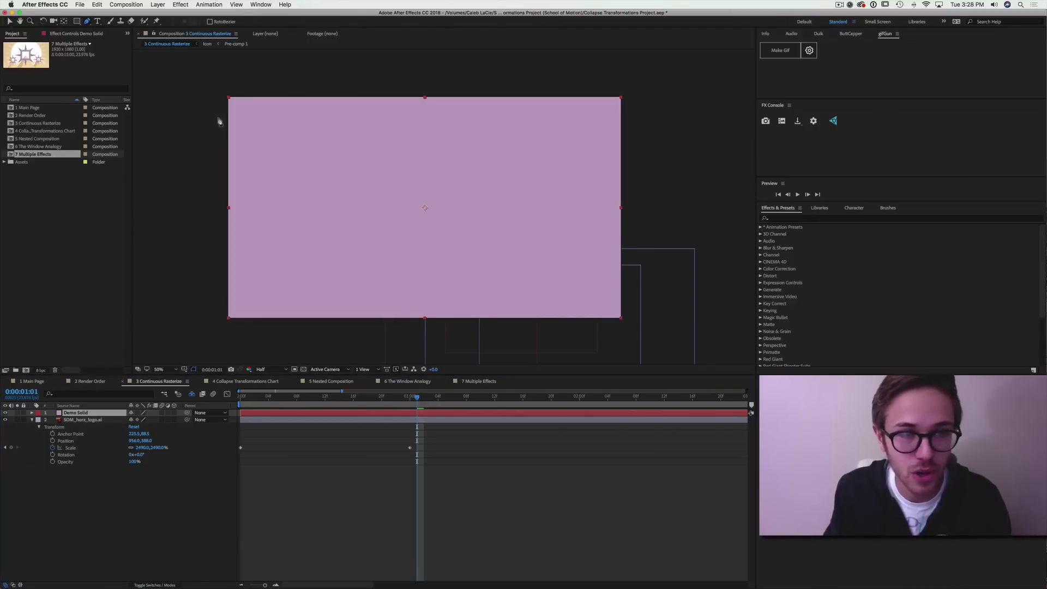
left_click(368, 326)
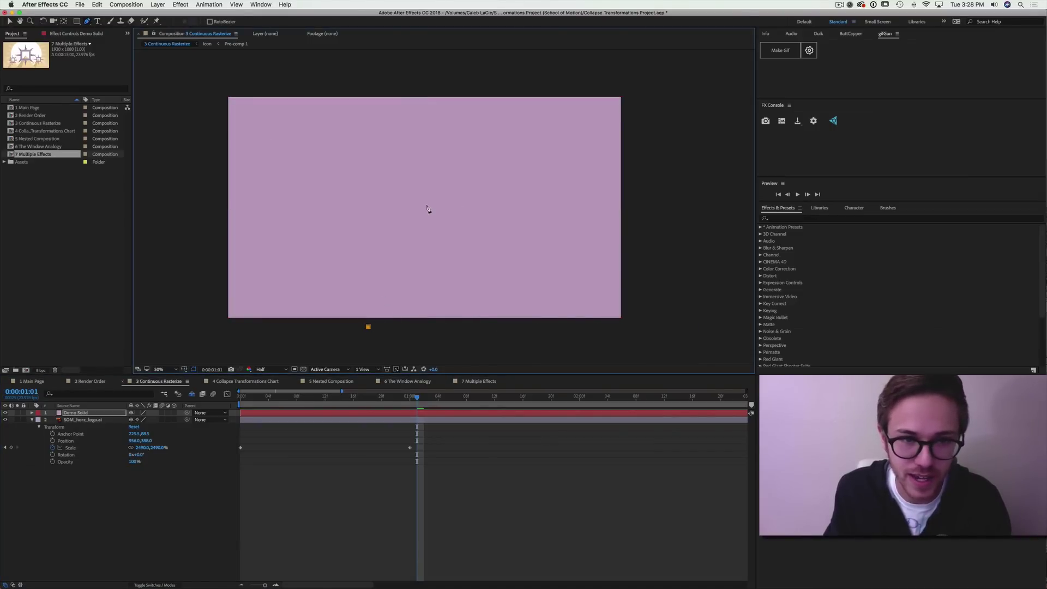
left_click(487, 338)
left_click(368, 326)
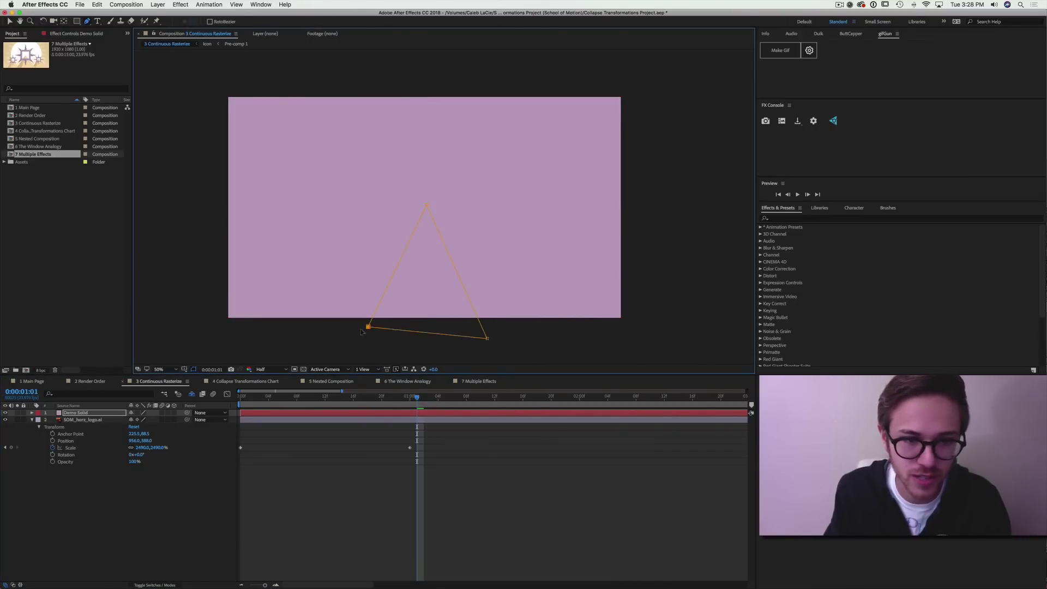
Scale Demo Solid to 3745% and move the triangle over the logo, below the OO.
key("v")
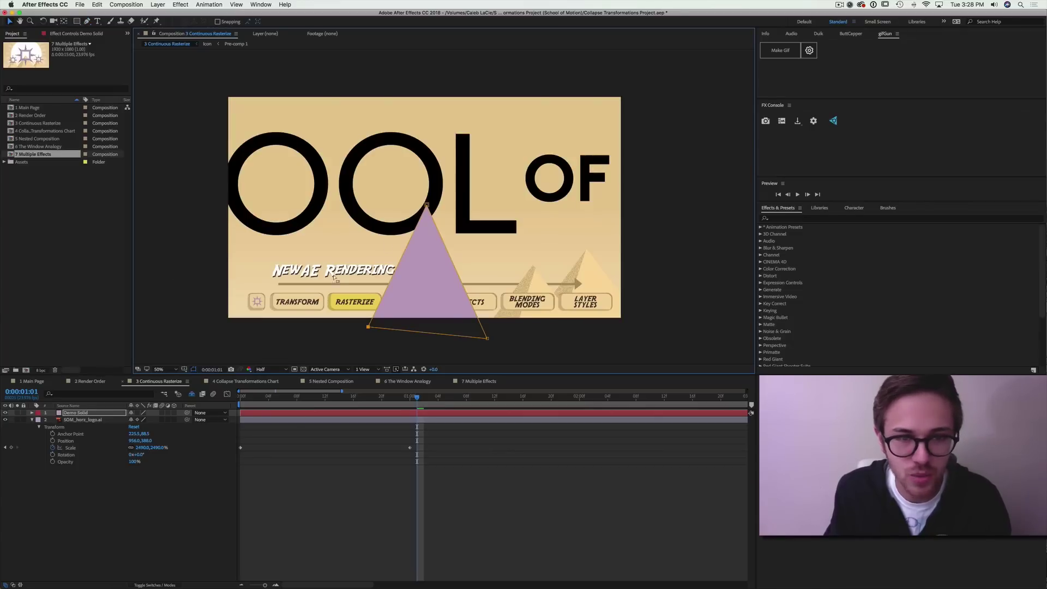
left_click(98, 413)
key("s")
left_click_drag(143, 420, 234, 419)
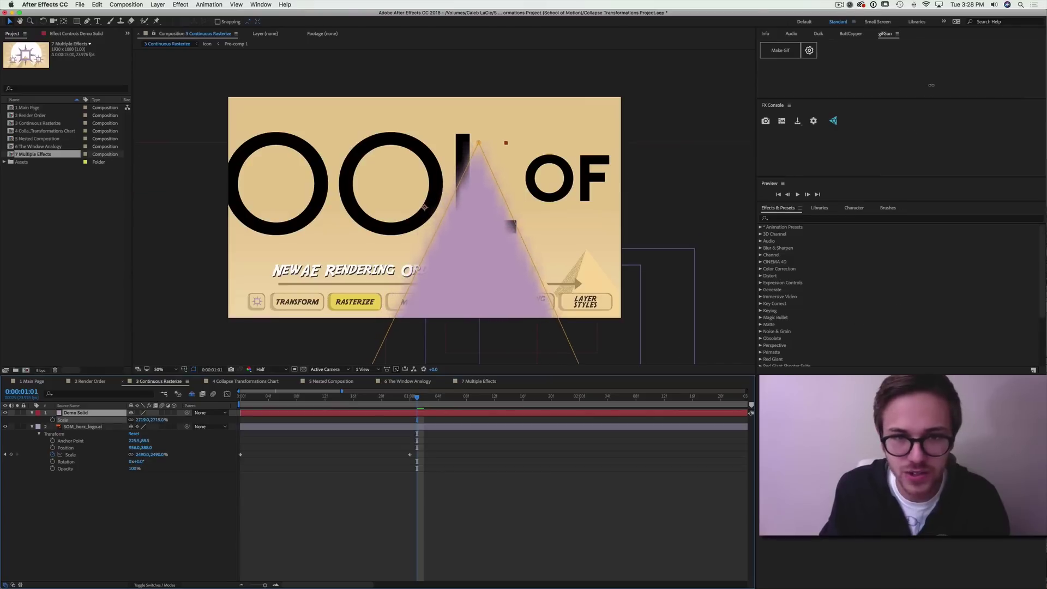
left_click_drag(159, 420, 188, 419)
left_click_drag(495, 263, 471, 289)
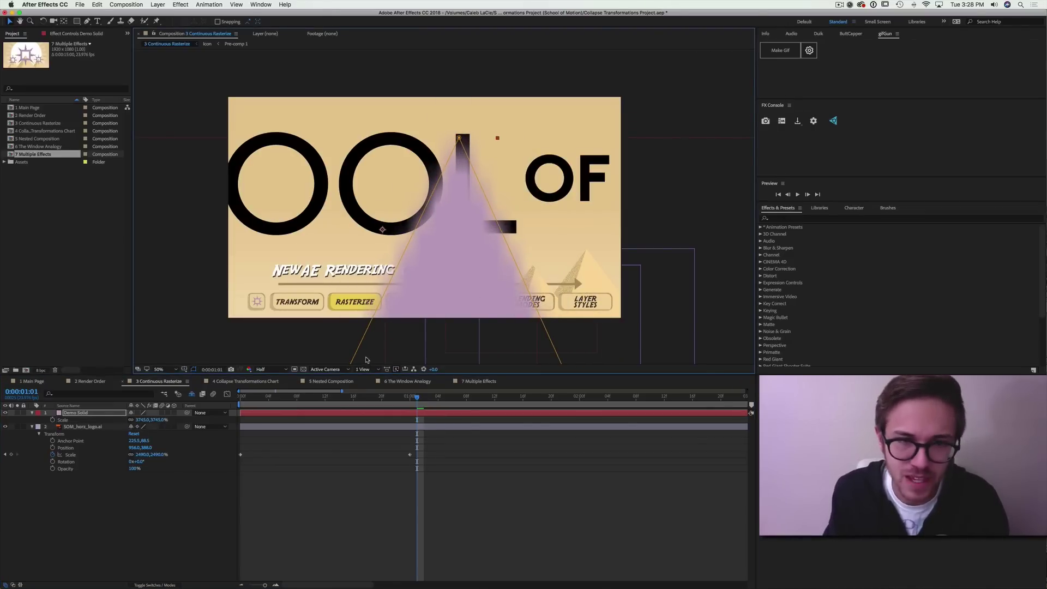
left_click_drag(454, 250, 434, 290)
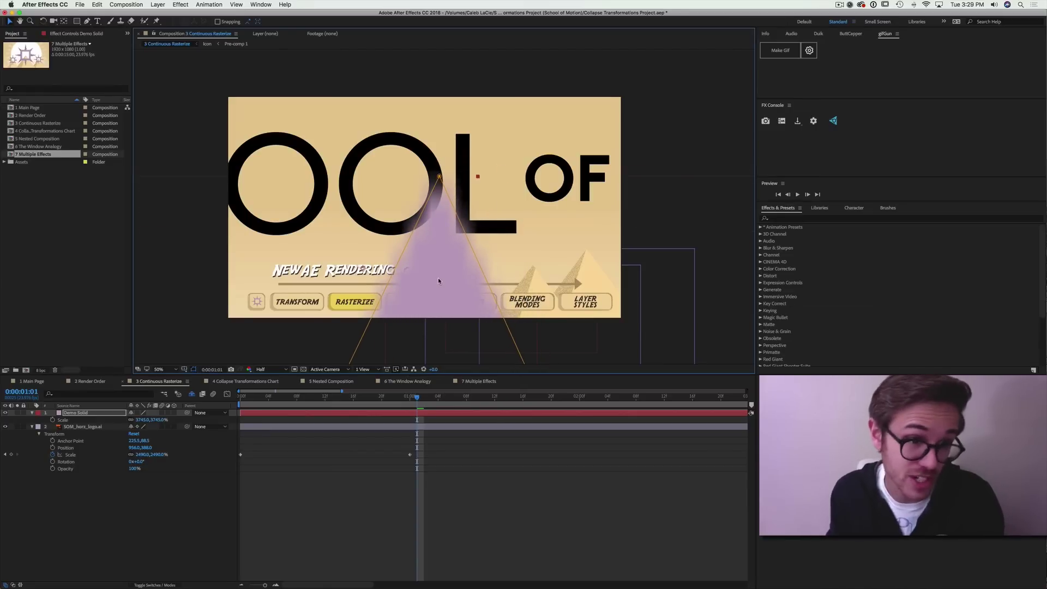
left_click_drag(436, 234, 410, 226)
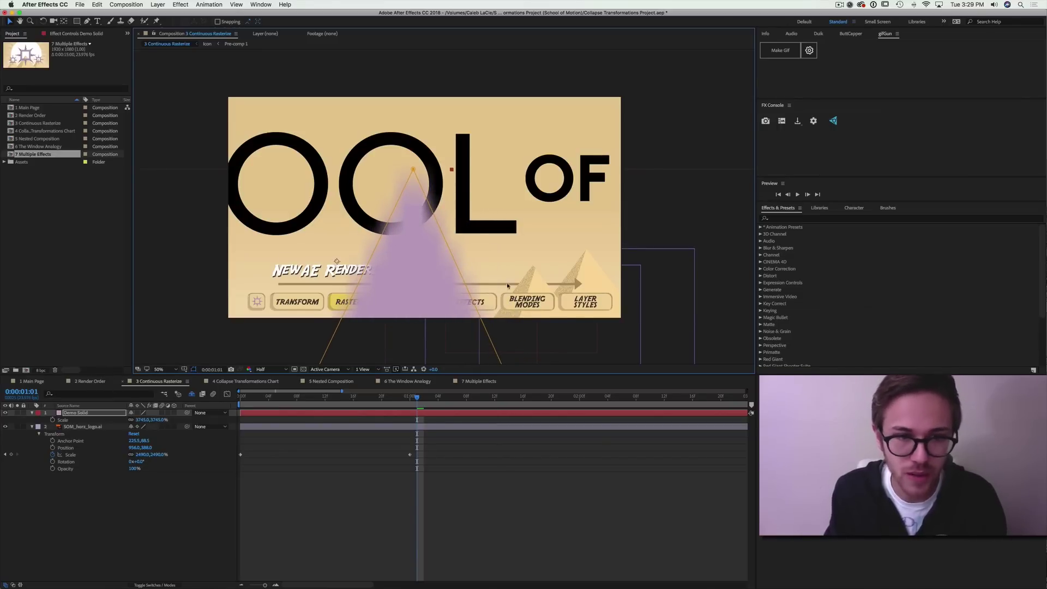
left_click(89, 382)
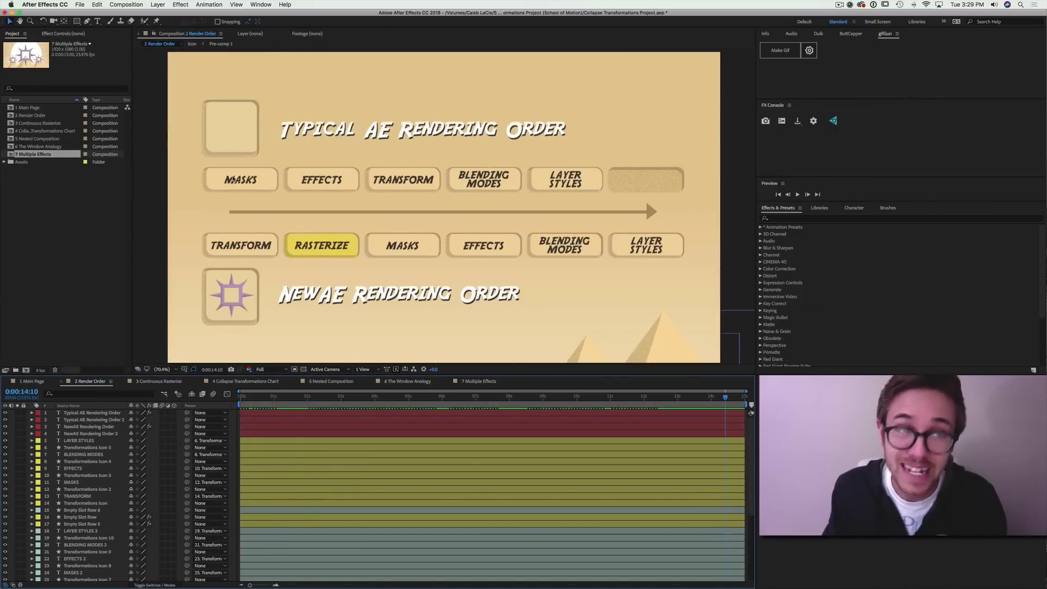
left_click(155, 383)
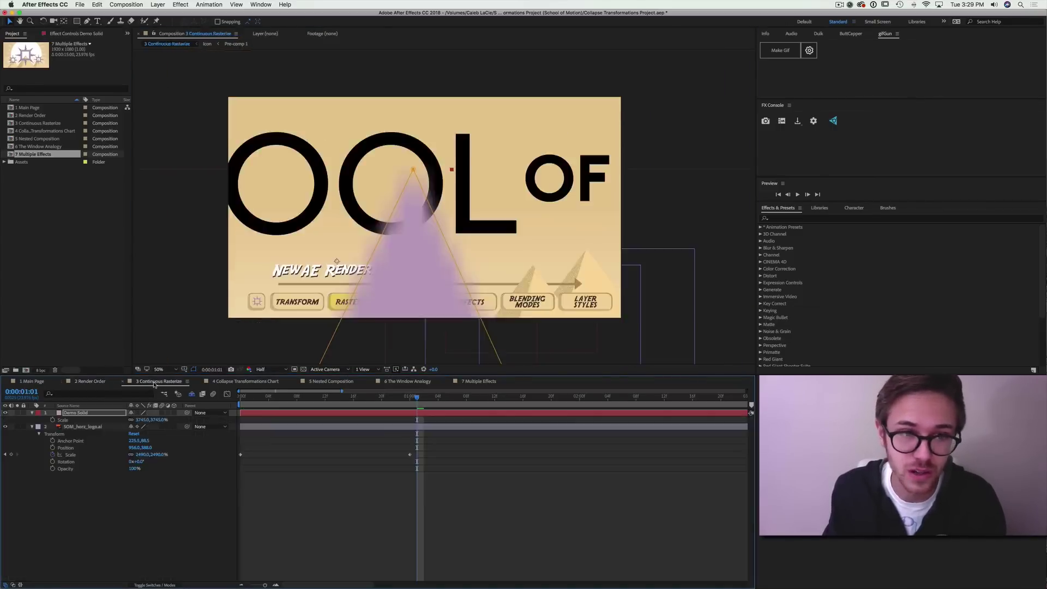
left_click(92, 382)
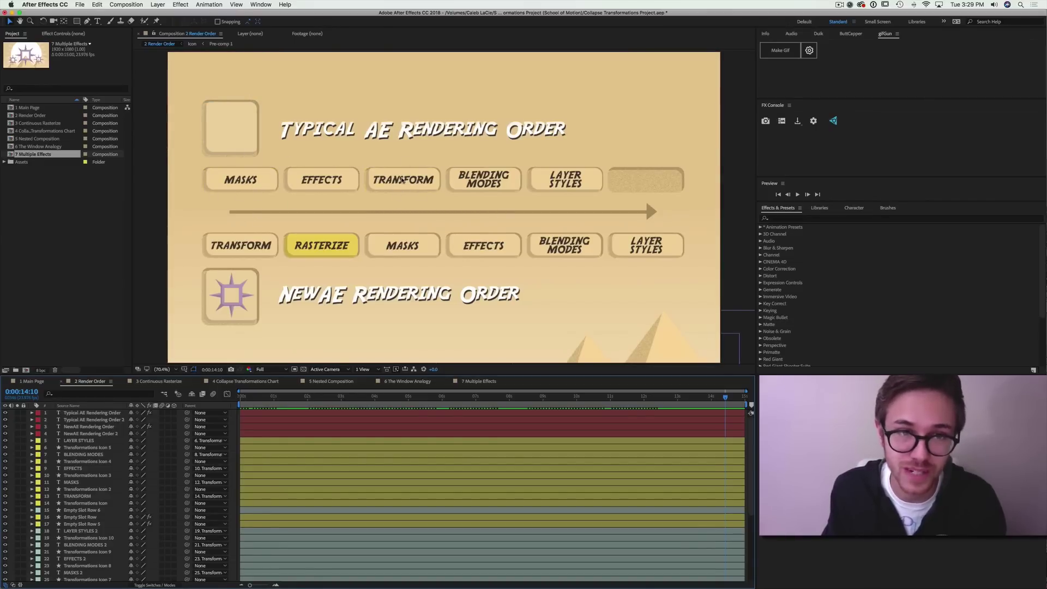
left_click(157, 382)
left_click(420, 273)
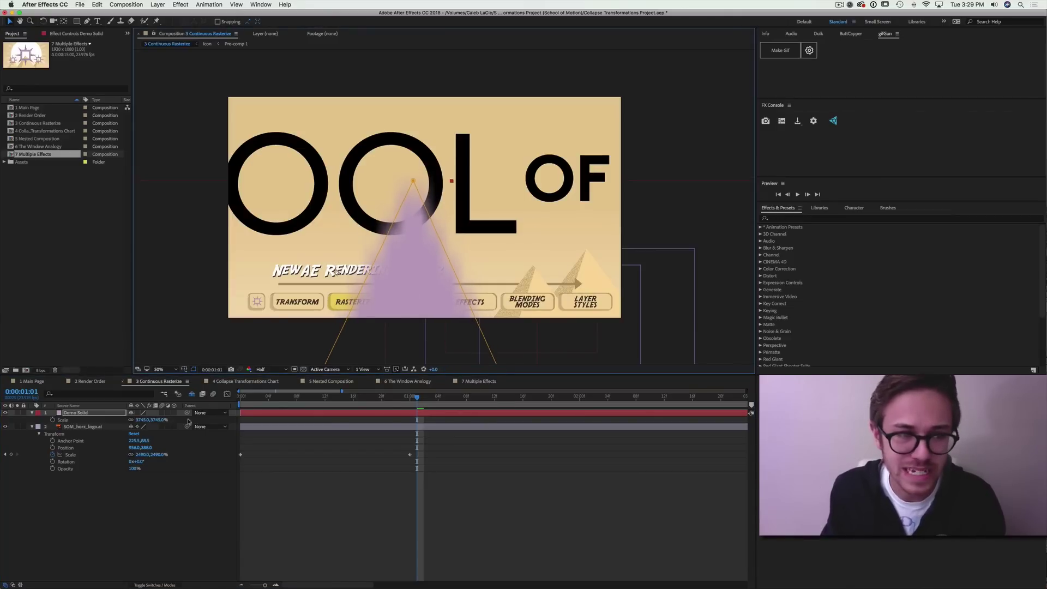
Enable Continuously Rasterize on Demo Solid and drag the triangle up over the logo's centre.
left_click(137, 413)
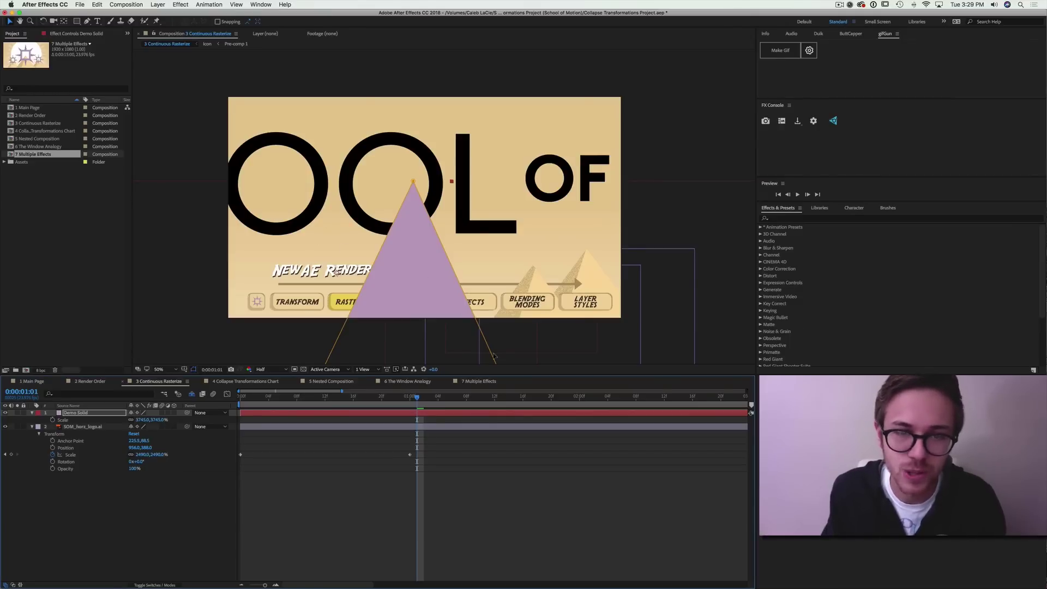
left_click_drag(422, 284, 417, 329)
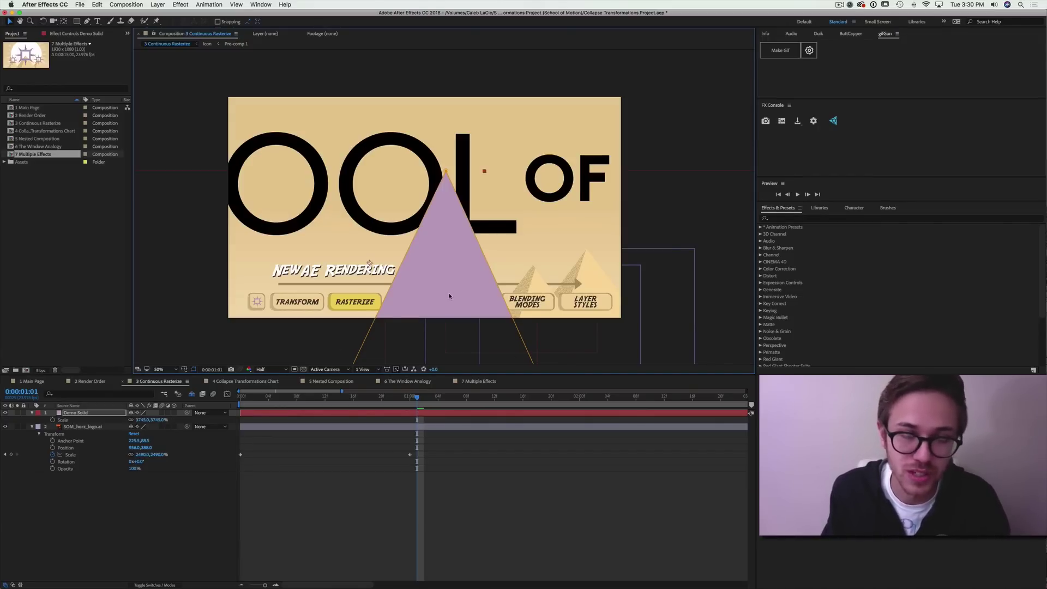
mouse_move(429, 255)
left_mouse_down()
mouse_move(386, 159)
mouse_move(416, 140)
mouse_move(430, 142)
mouse_move(458, 198)
mouse_move(434, 202)
mouse_move(488, 300)
mouse_move(450, 391)
left_mouse_up()
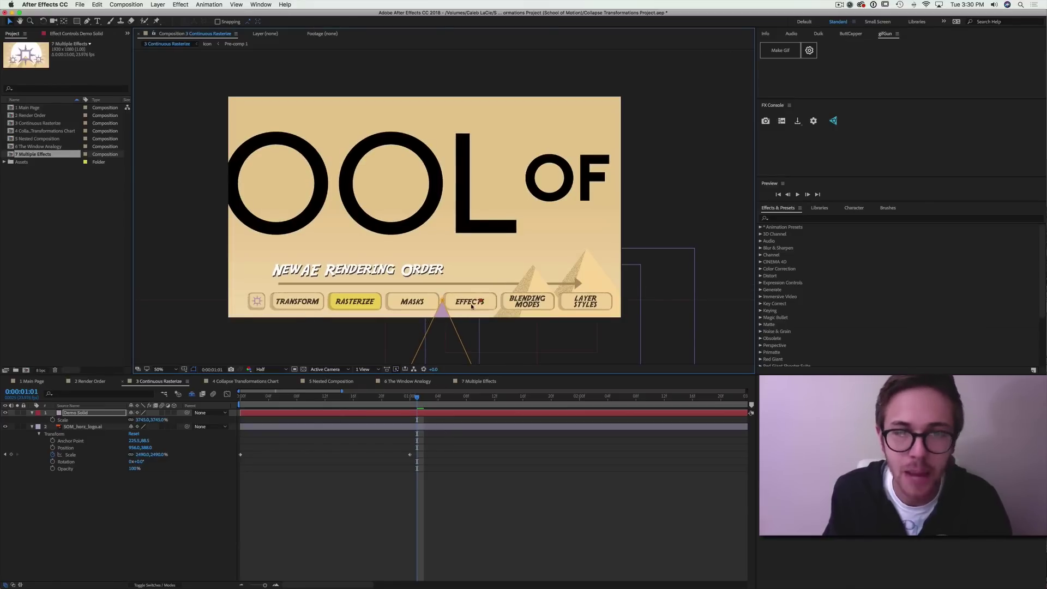
left_click_drag(436, 337, 424, 64)
Apply Fractal Noise to Demo Solid, shrink it to about 3020%, and reposition it over the logo.
key("super+5")
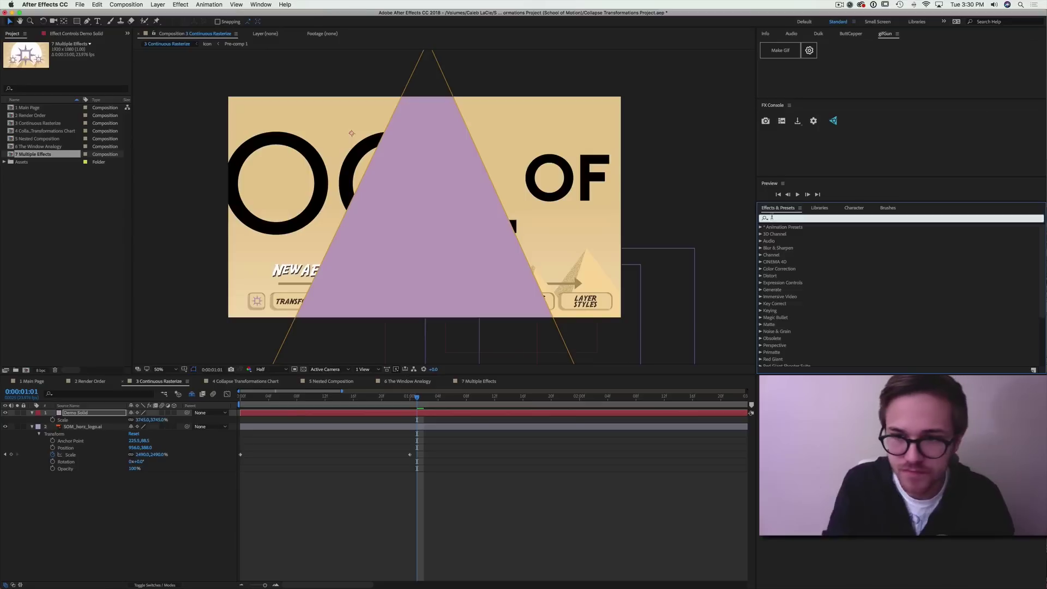
type("fract")
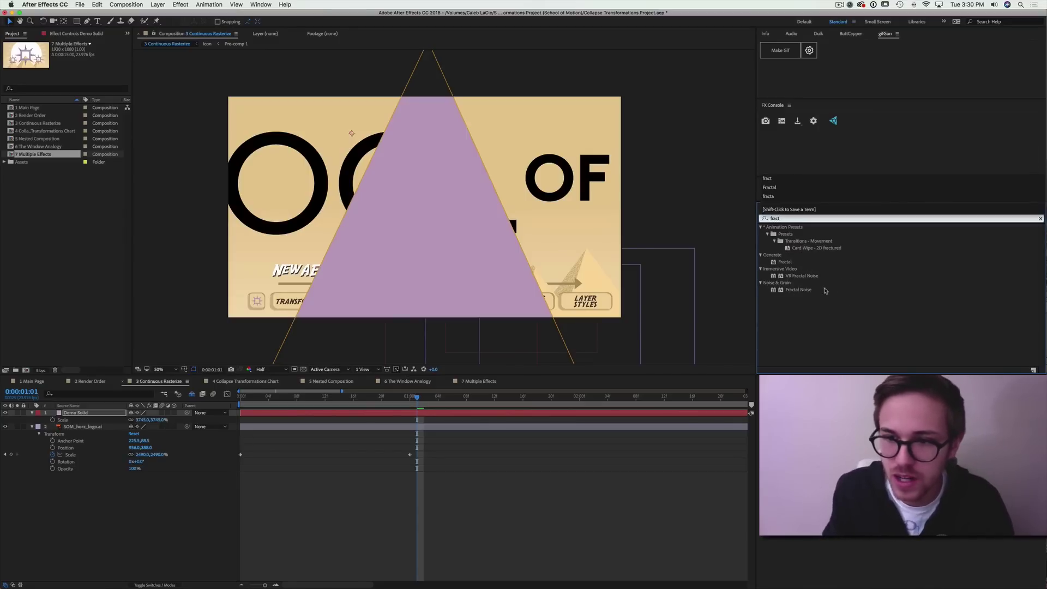
left_click_drag(799, 289, 423, 272)
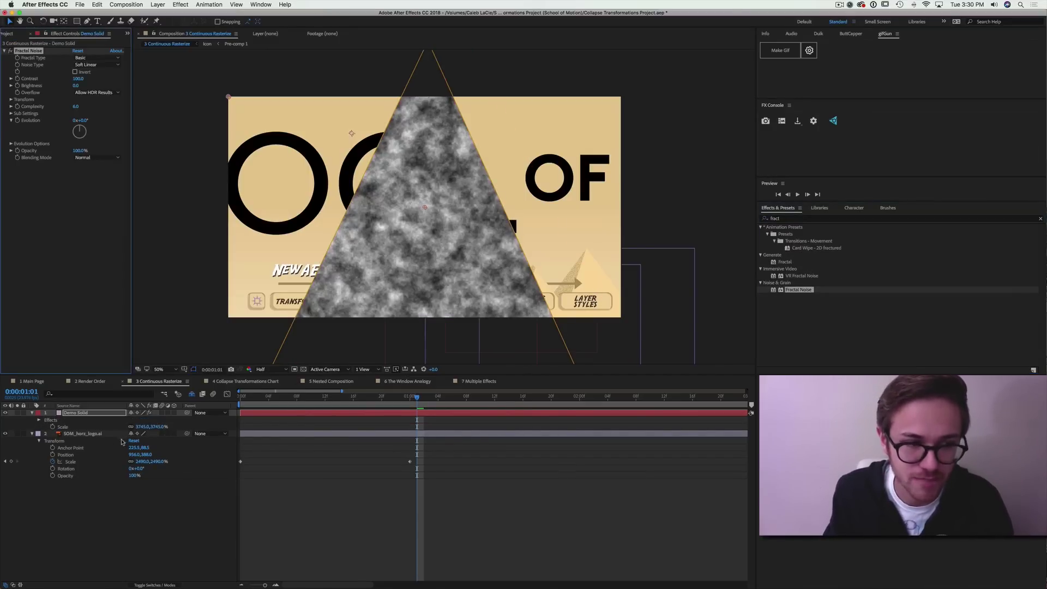
left_click_drag(162, 429, 149, 429)
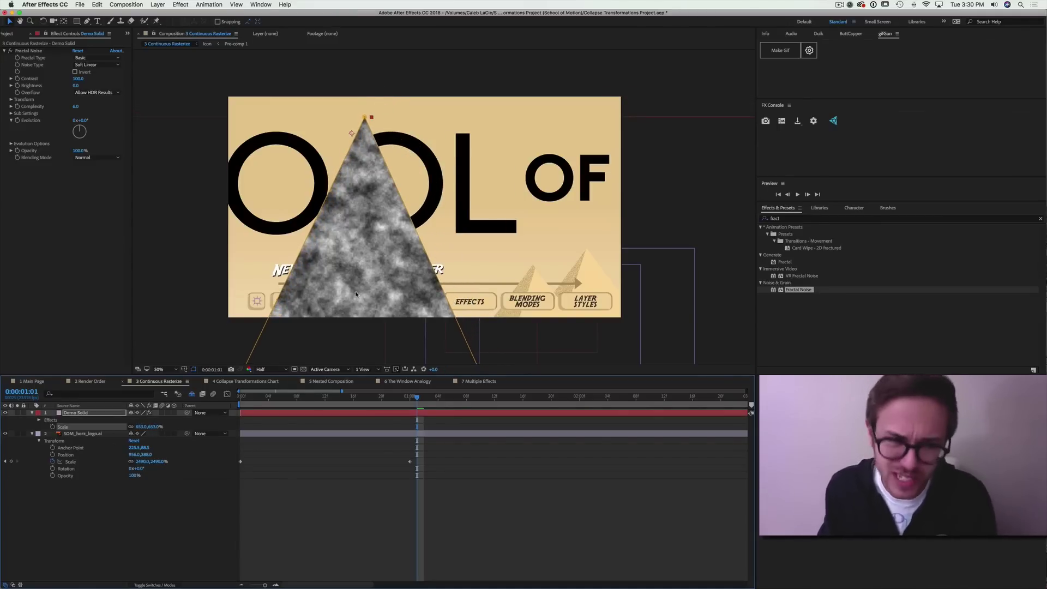
left_click_drag(356, 294, 384, 437)
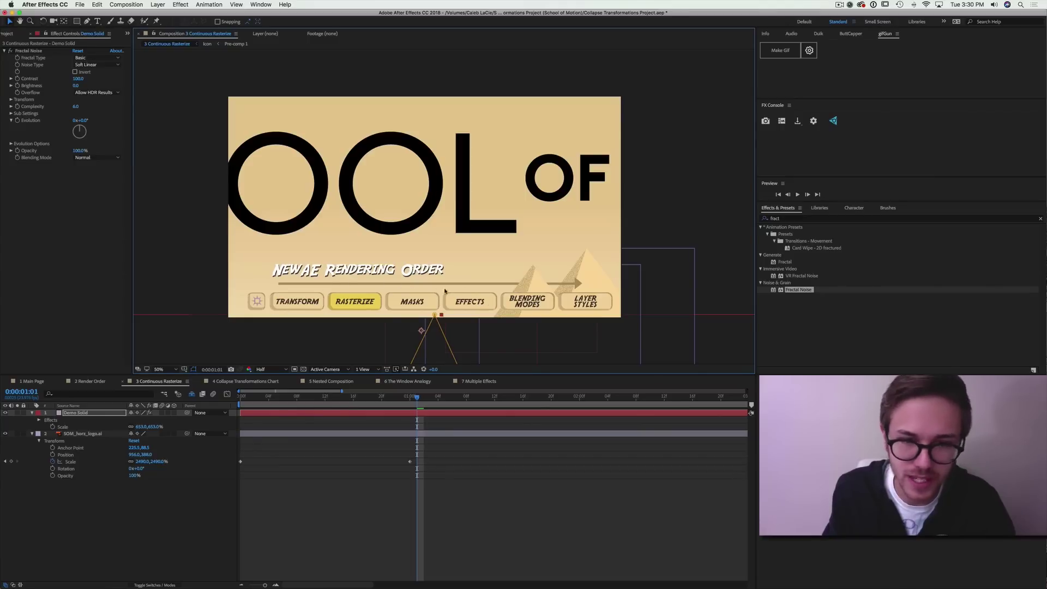
left_click_drag(435, 357, 420, 30)
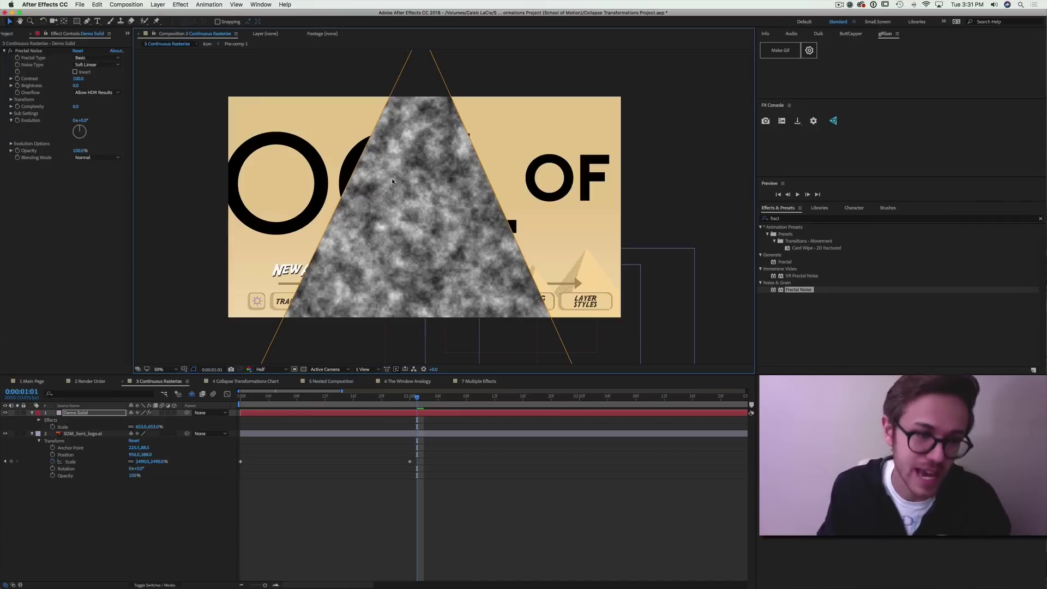
Turn off Continuous Rasterize on Demo Solid, reduce its Scale, then open 4 Collapse Transformations Chart.
left_click(137, 412)
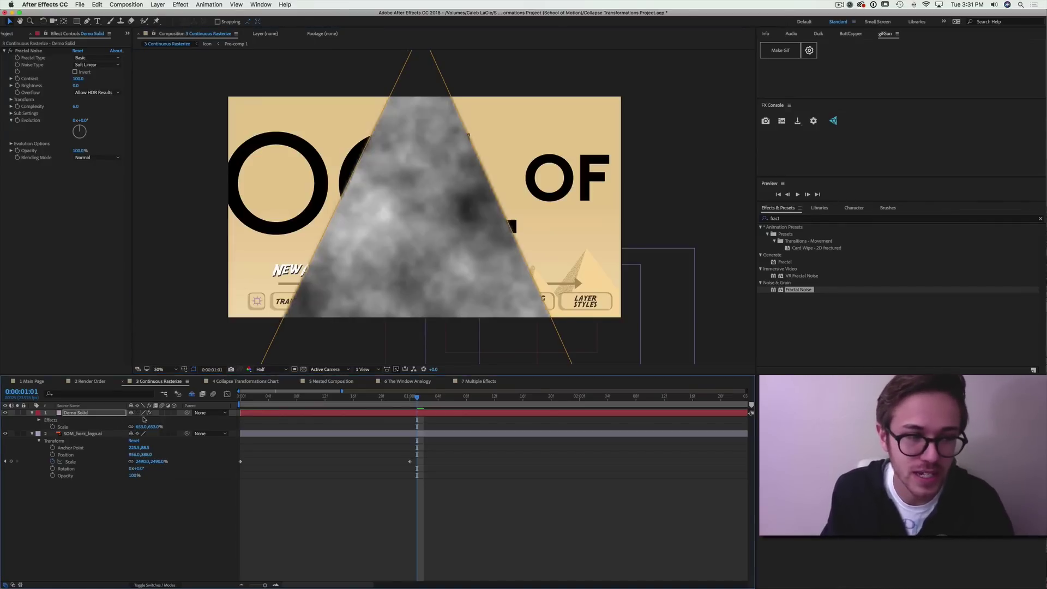
key("s")
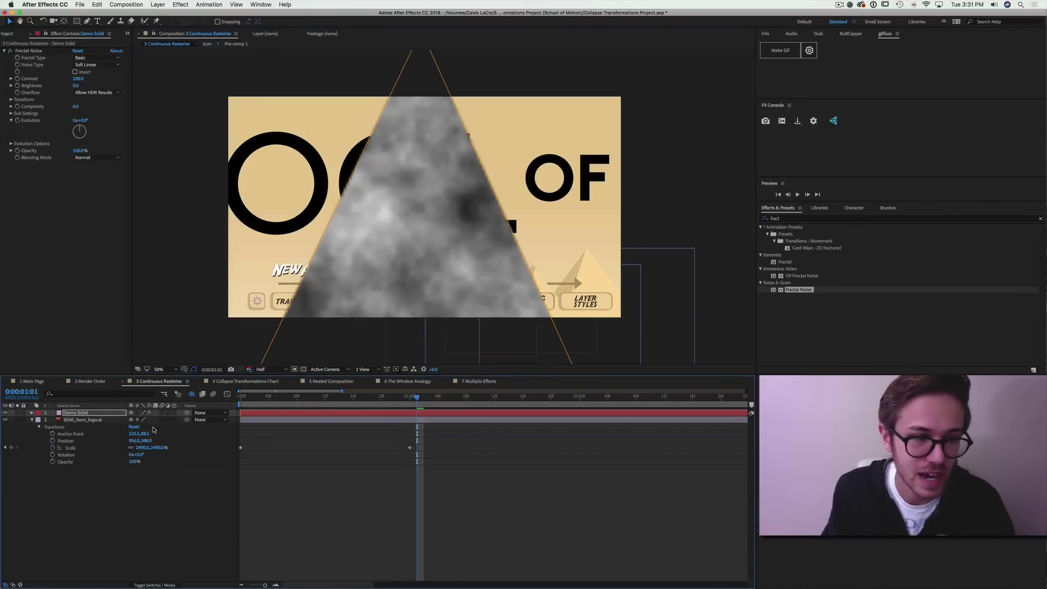
left_click_drag(148, 420, 110, 545)
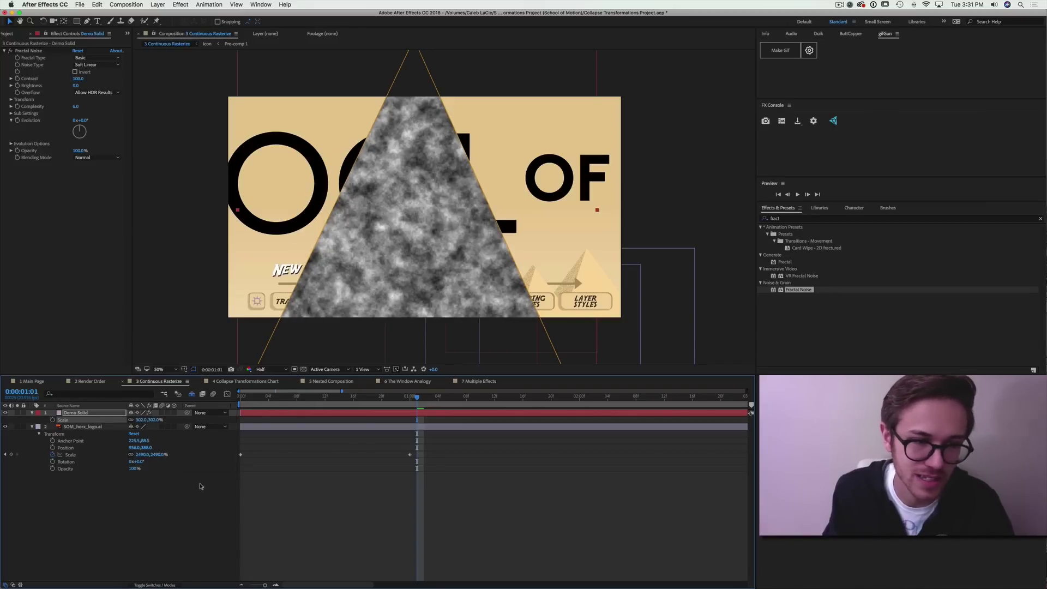
left_click(179, 494)
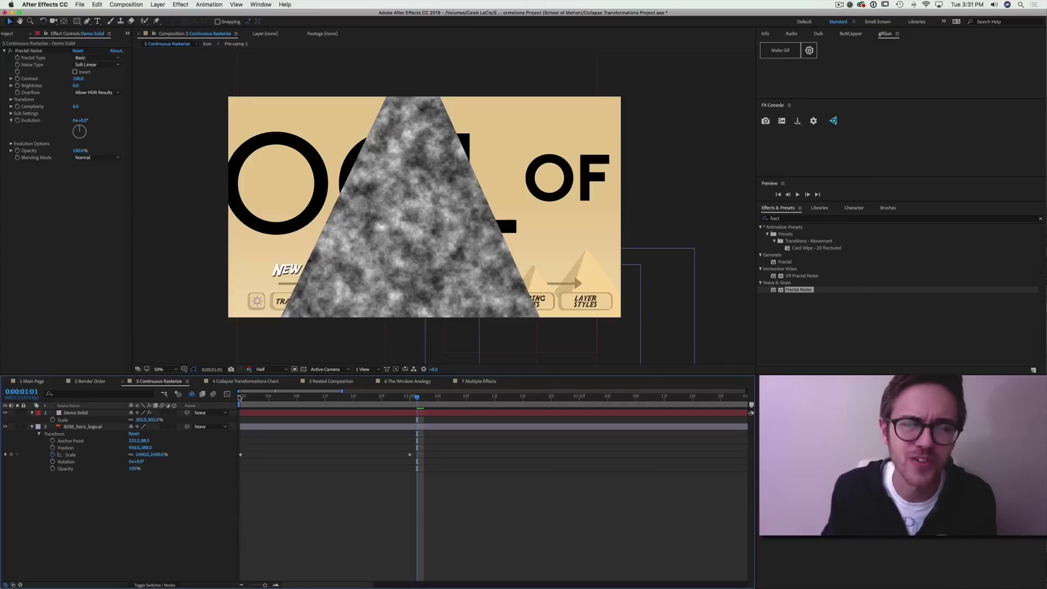
left_click(246, 382)
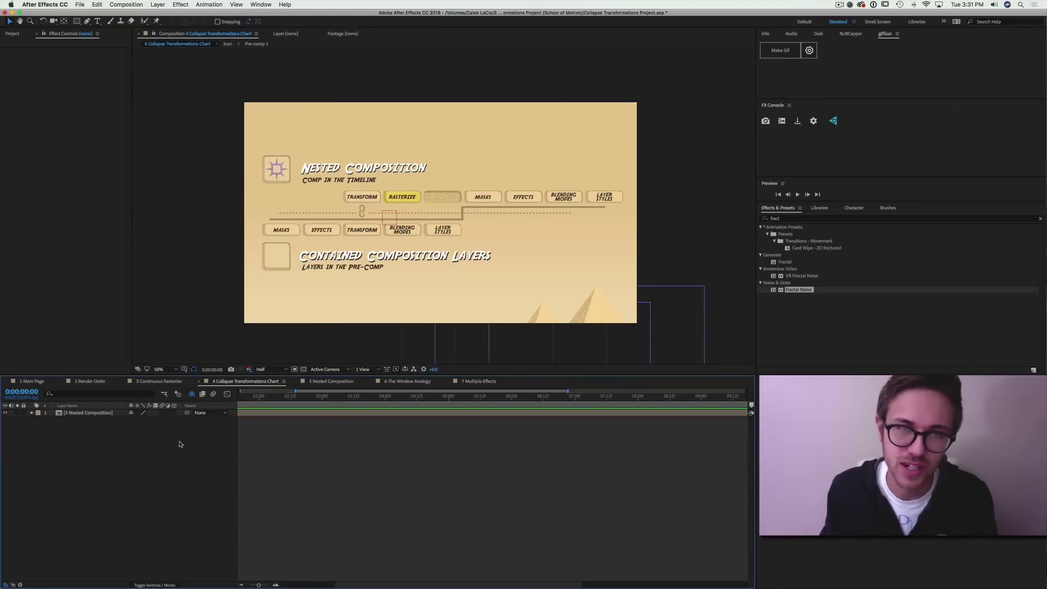
Select the 5 Nested Composition layer and set its Scale to 111%.
key("super+a")
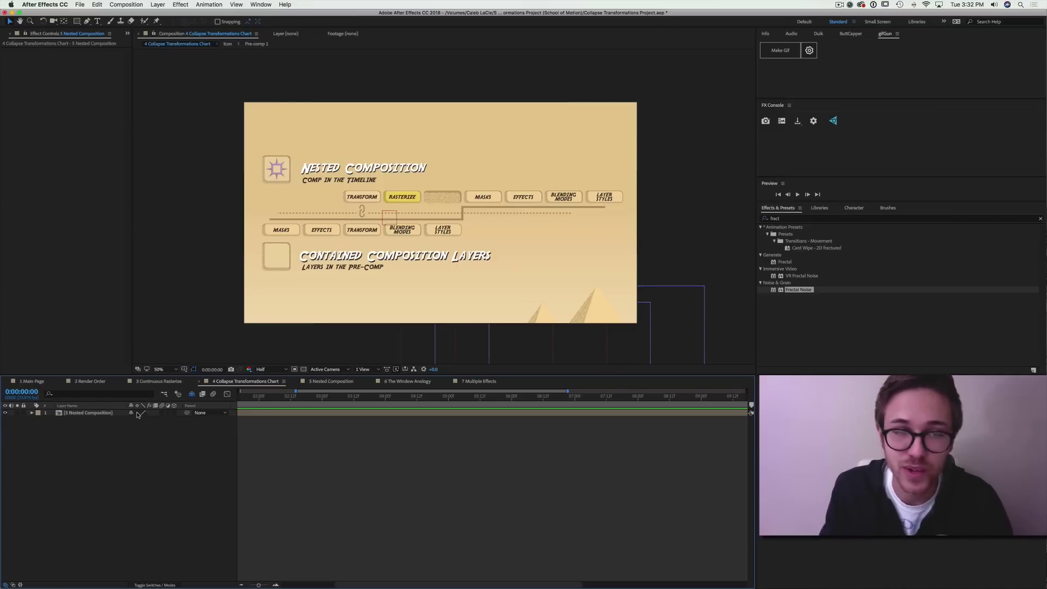
left_click(92, 417)
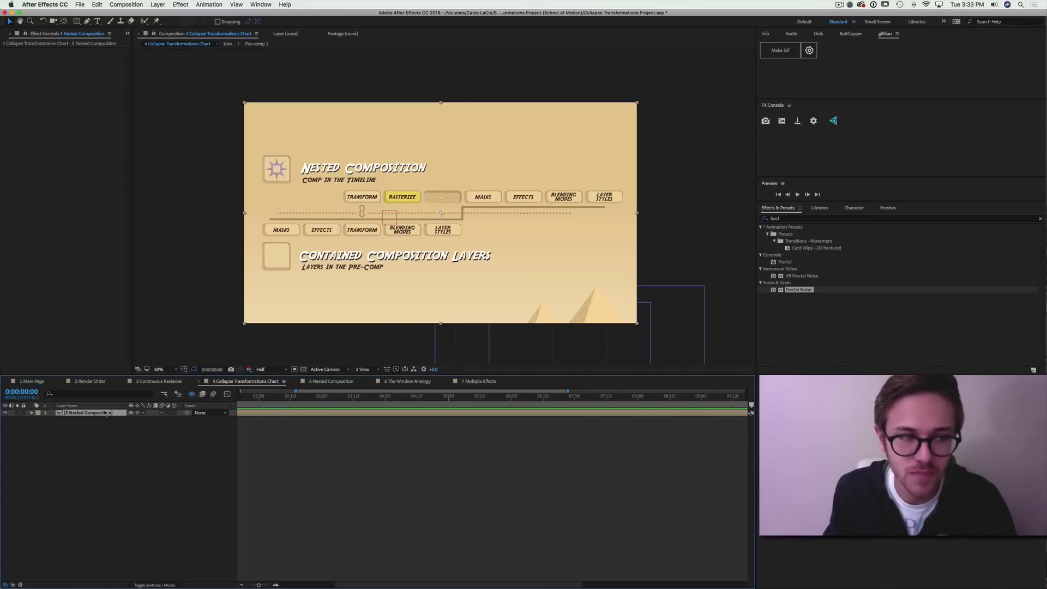
key("s")
key("super+z")
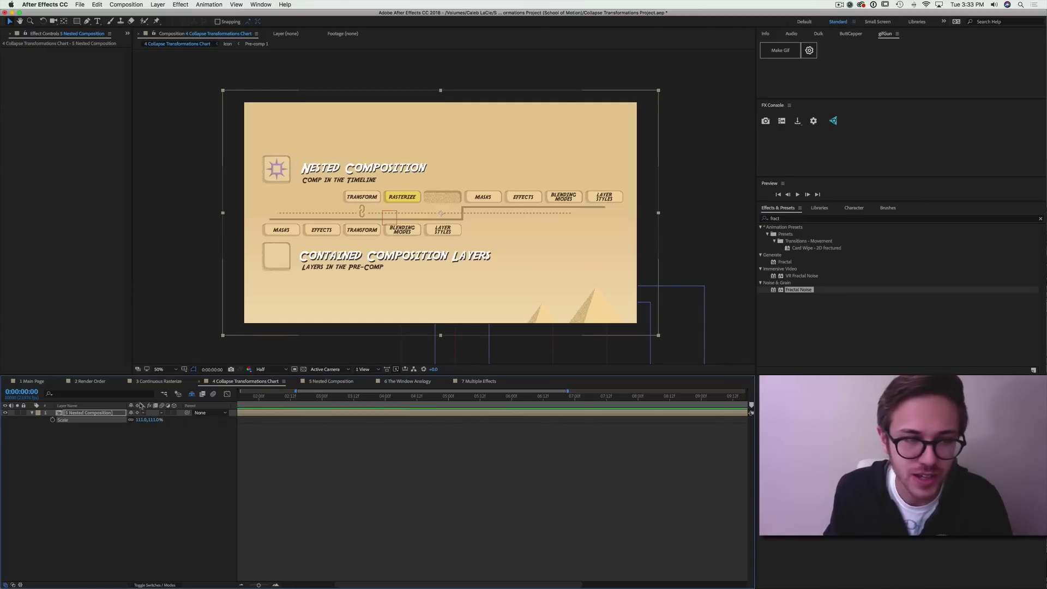
Look inside 5 Nested Composition at Contained Composition Layer 2, then return to the chart comp.
double_click(79, 413)
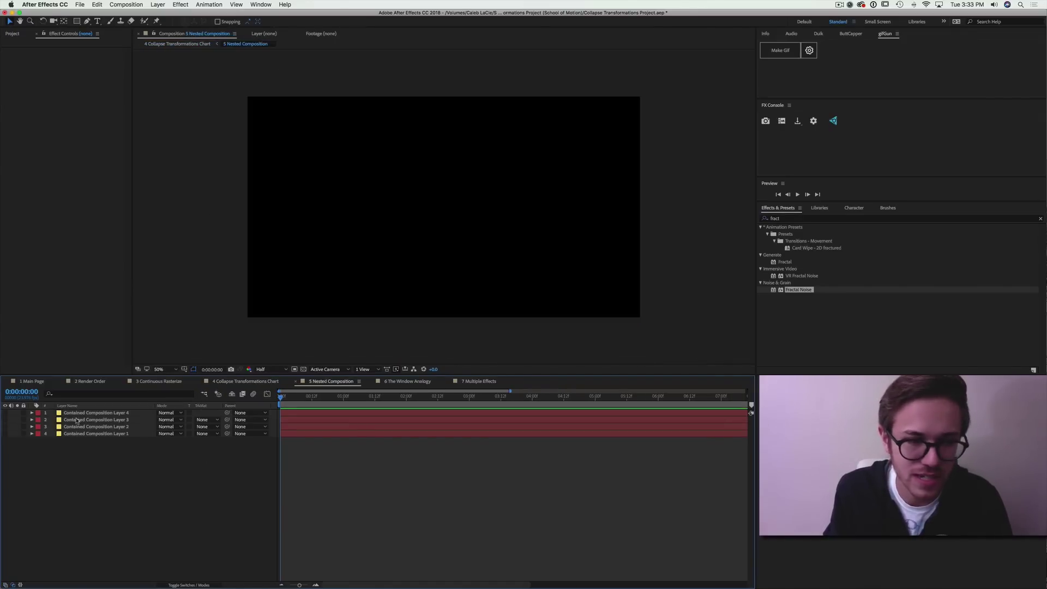
left_click(151, 427)
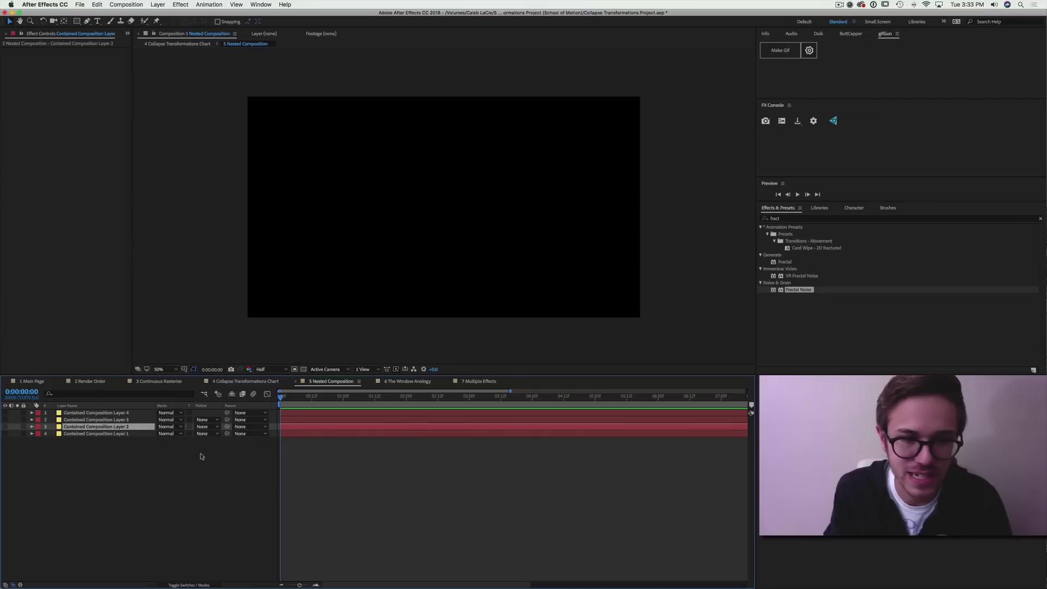
left_click(246, 381)
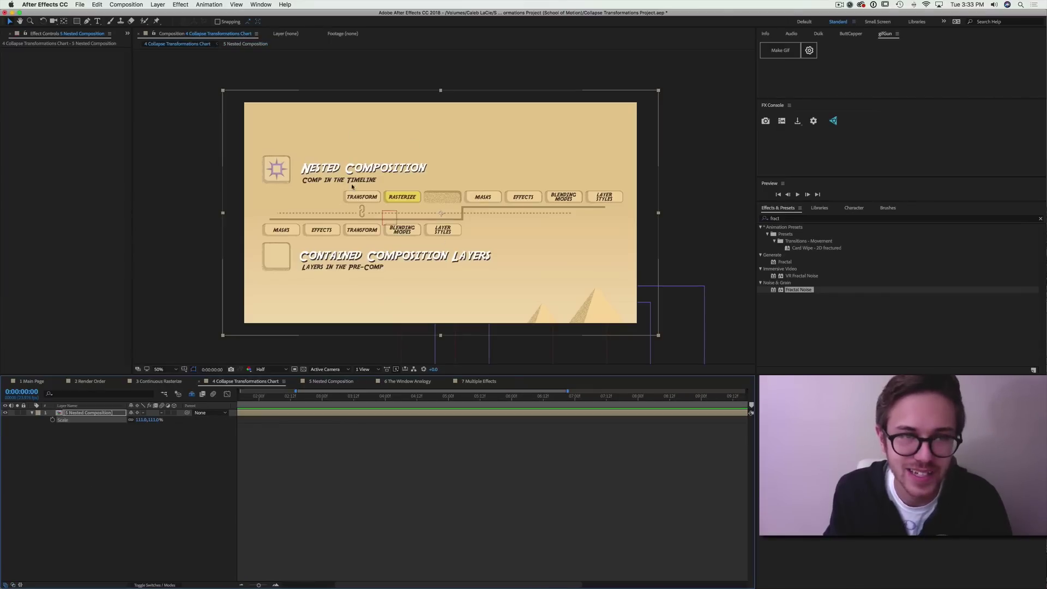
left_click(185, 264)
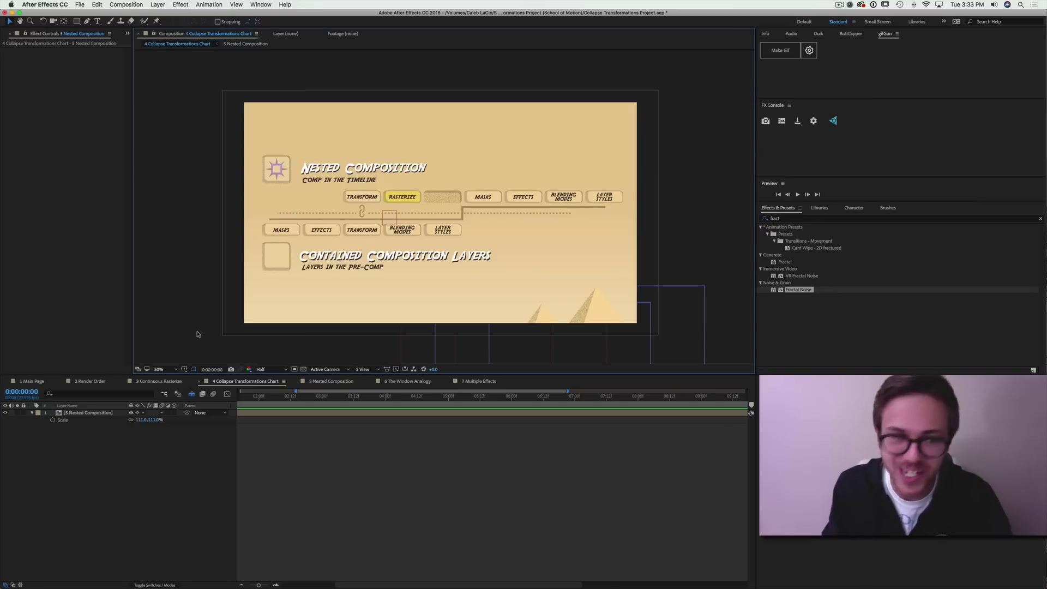
Show the chart at Fit magnification and Full resolution, then select the 5 Nested Composition layer.
left_click(168, 369)
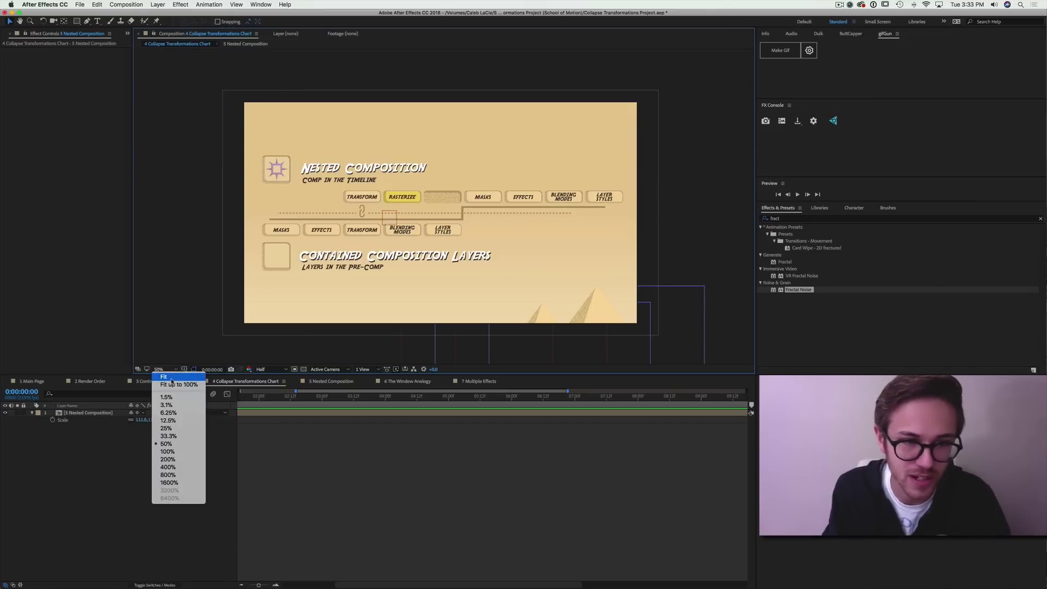
left_click(199, 380)
left_click(263, 369)
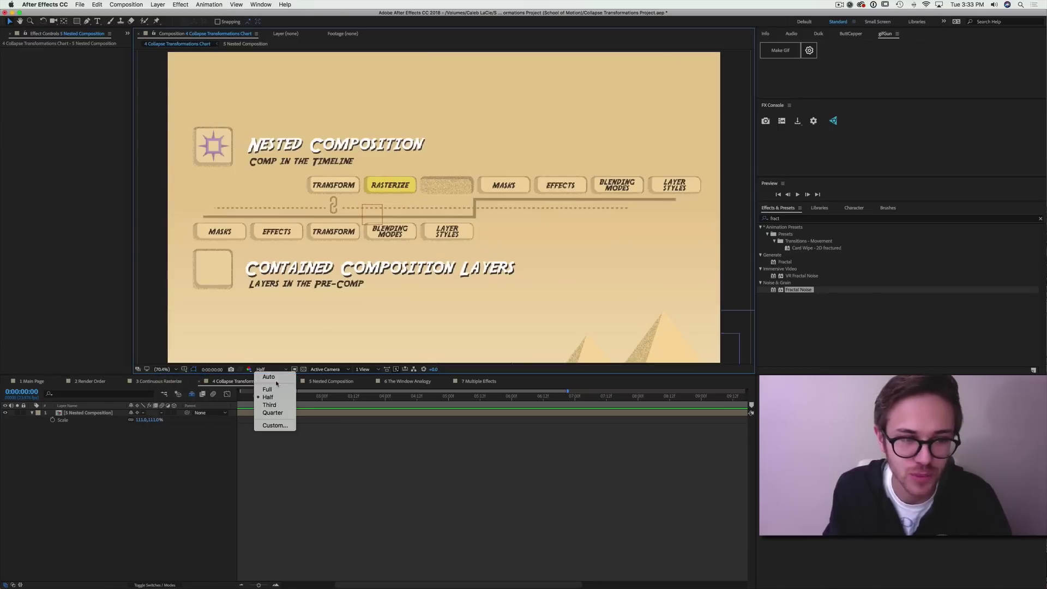
left_click(270, 389)
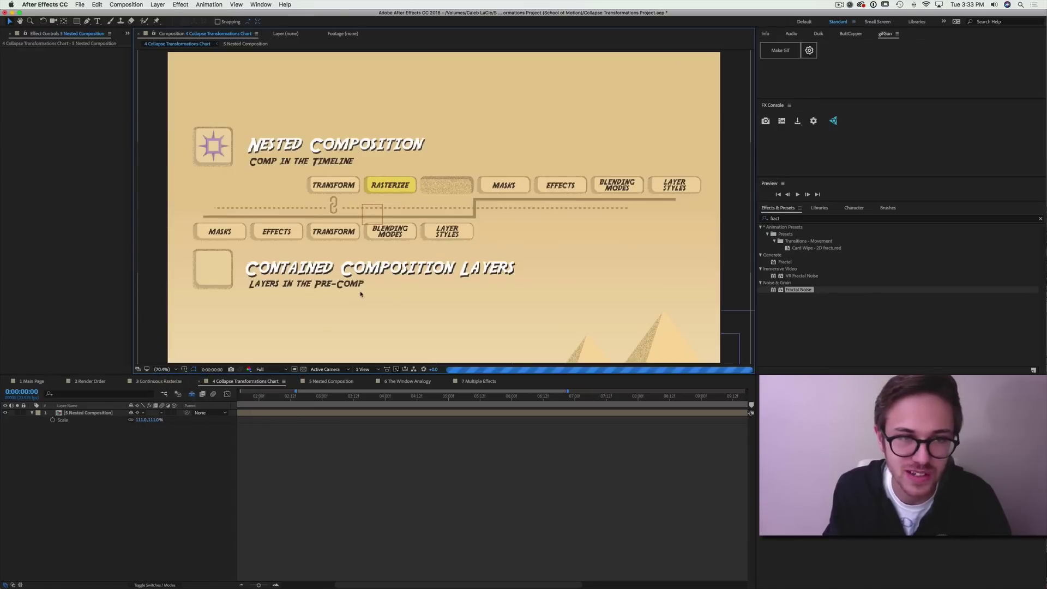
left_click(149, 477)
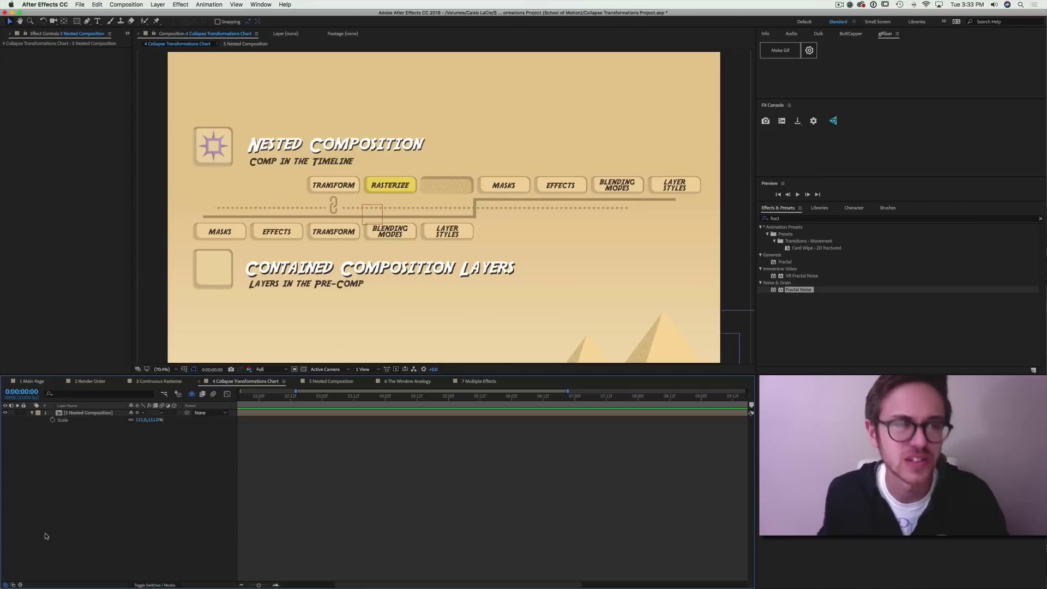
left_click(101, 414)
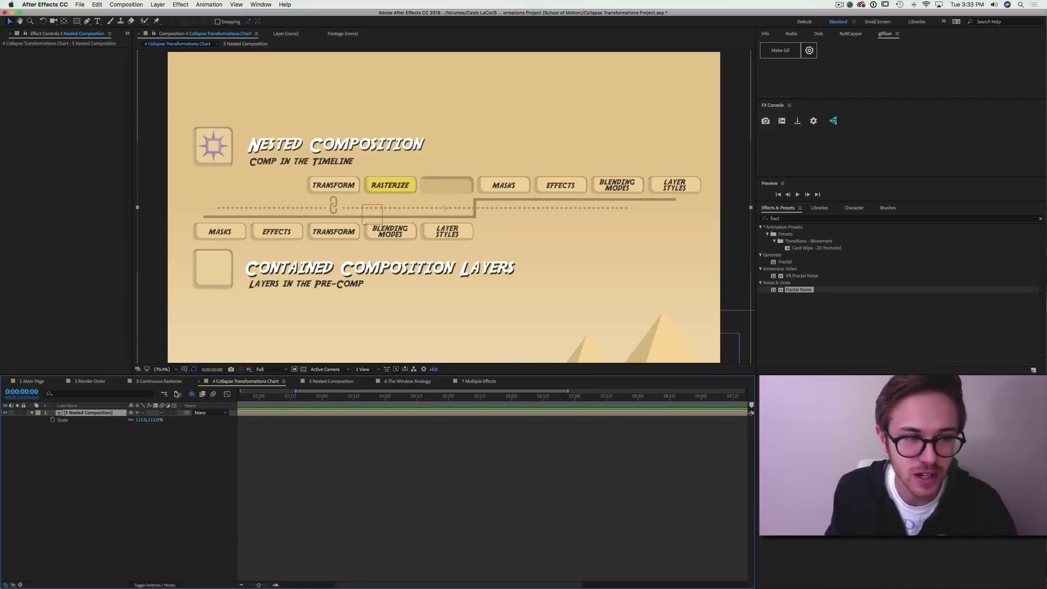
Scrub the 5 Nested Composition layer's scale down, and briefly toggle a contained layer's visibility inside it.
mouse_move(157, 421)
left_mouse_down()
mouse_move(136, 421)
mouse_move(146, 421)
left_mouse_up()
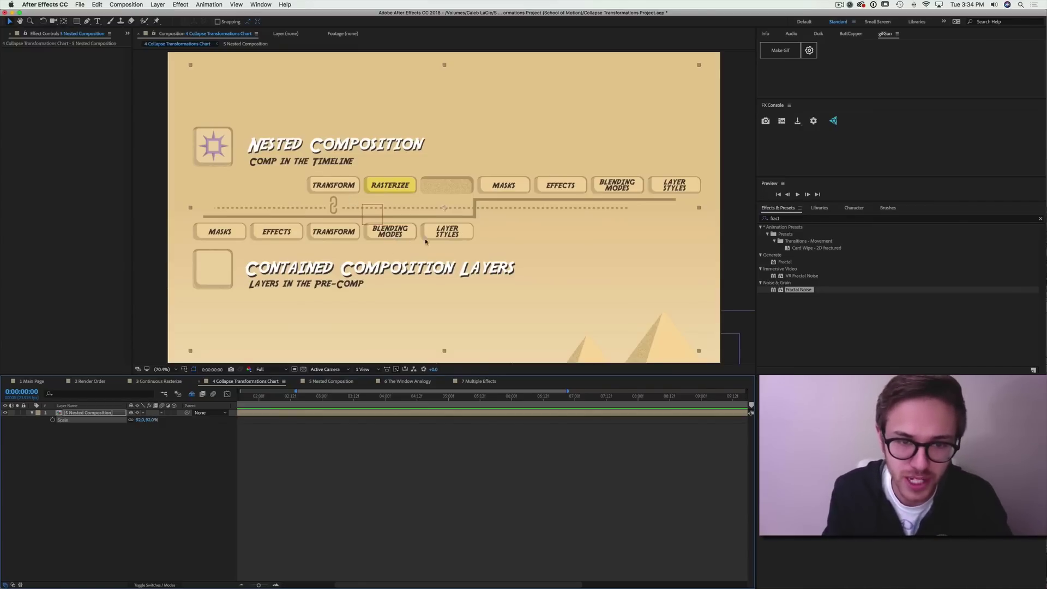
double_click(111, 414)
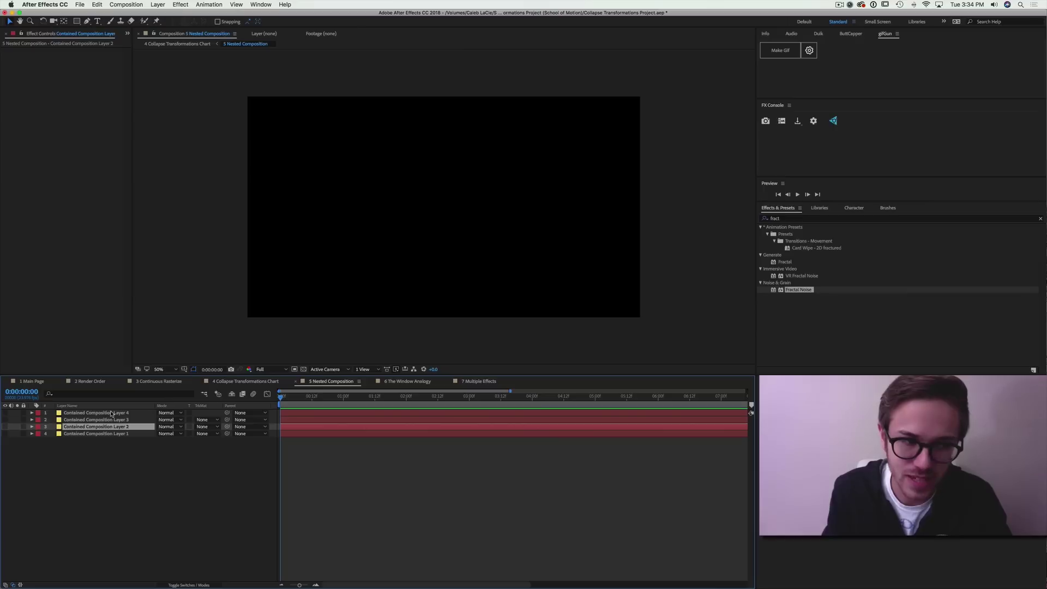
left_click(6, 413)
left_click(6, 434)
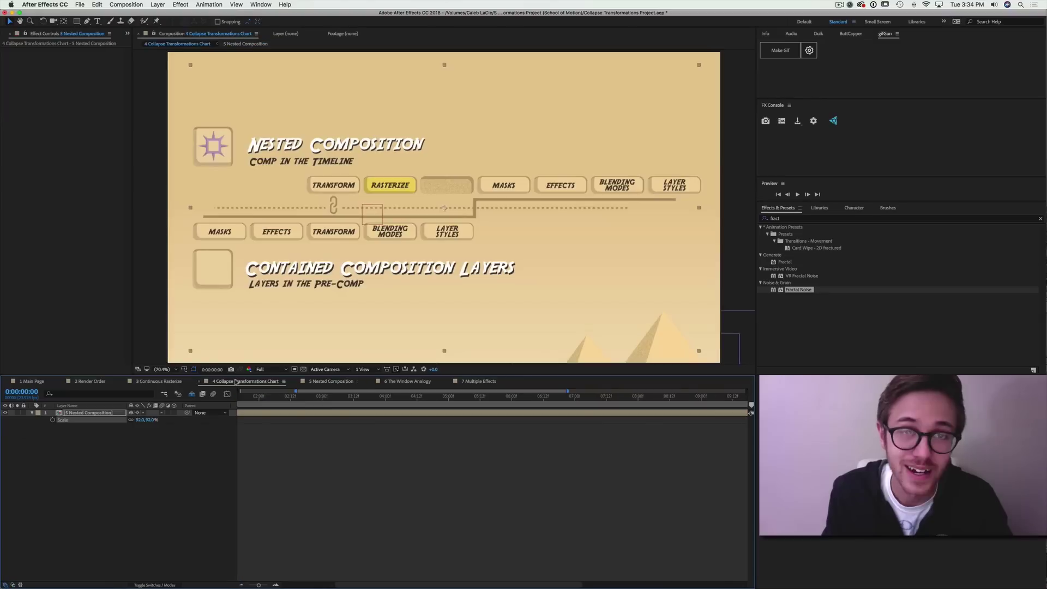
left_click(238, 381)
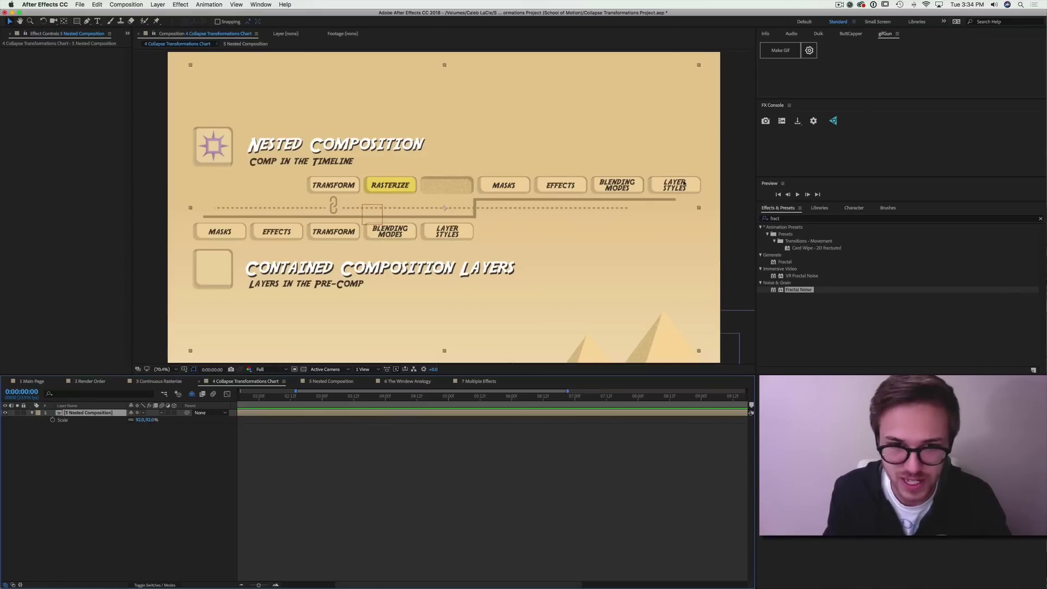
left_click(140, 462)
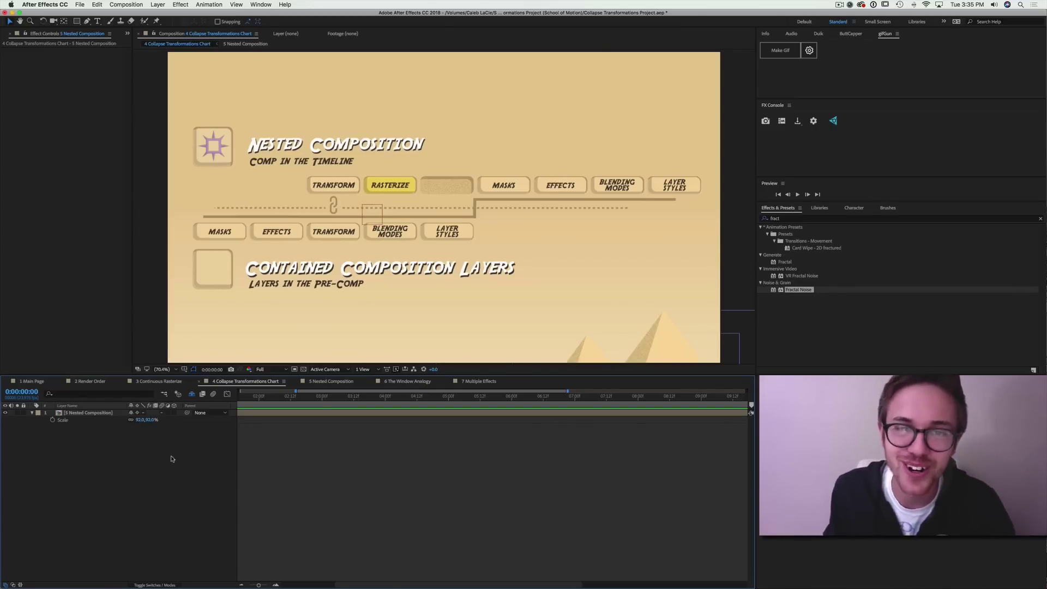
In 6 The Window Analogy, duplicate Icon twice to the frame's edges and select all three.
left_click(416, 383)
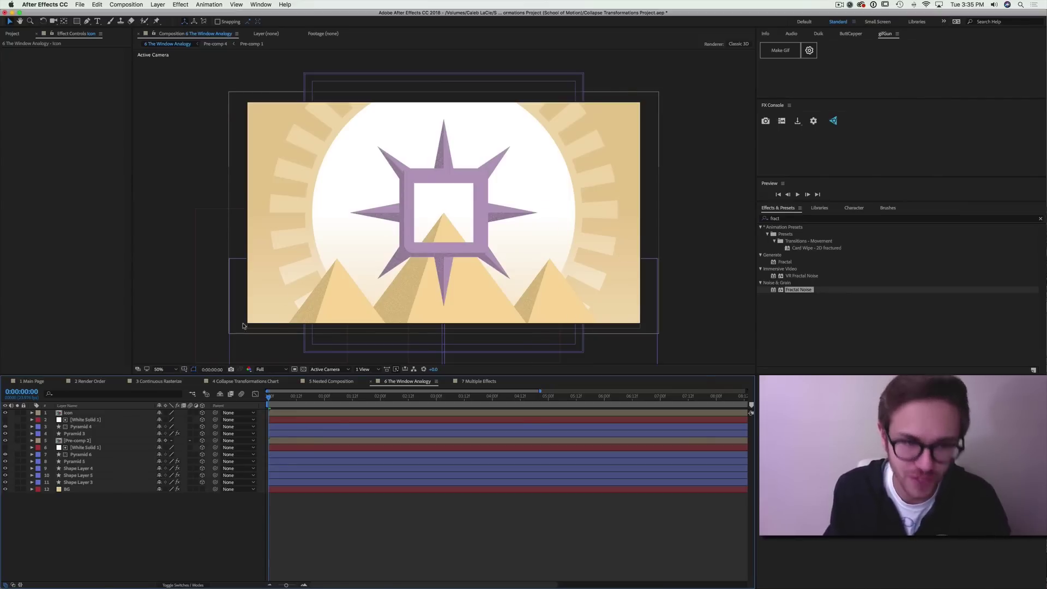
left_click(79, 414)
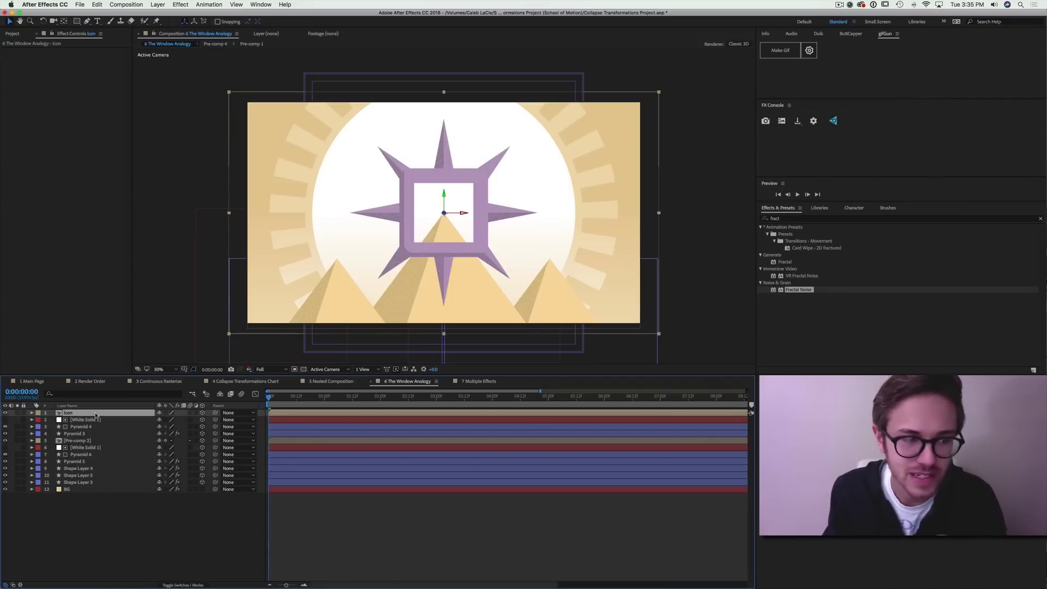
key("ctrl+d")
left_click_drag(449, 217, 256, 227)
key("ctrl+d")
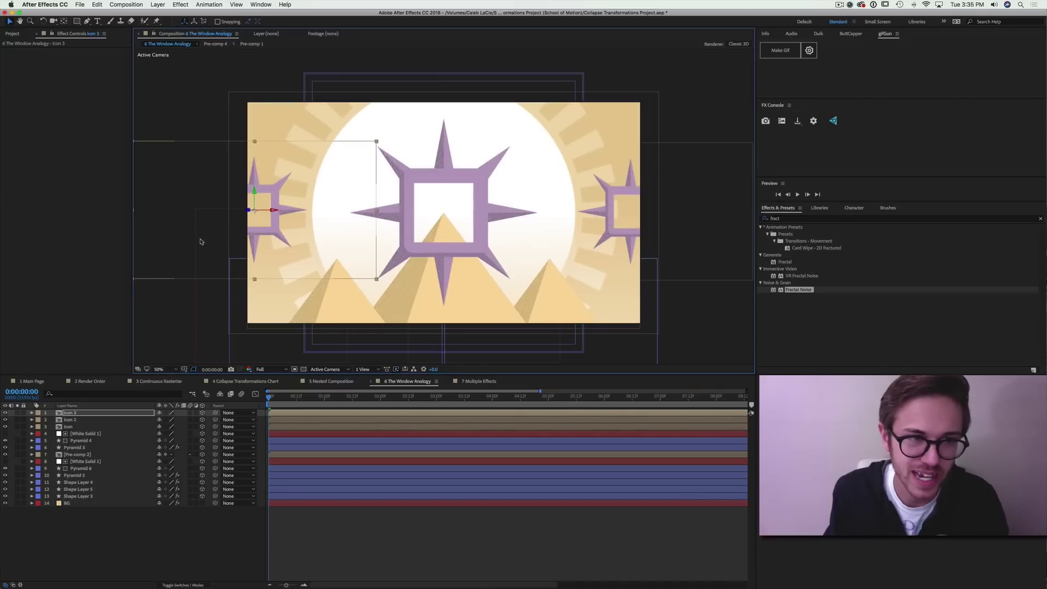
left_click(69, 427)
left_click(76, 414, "shift")
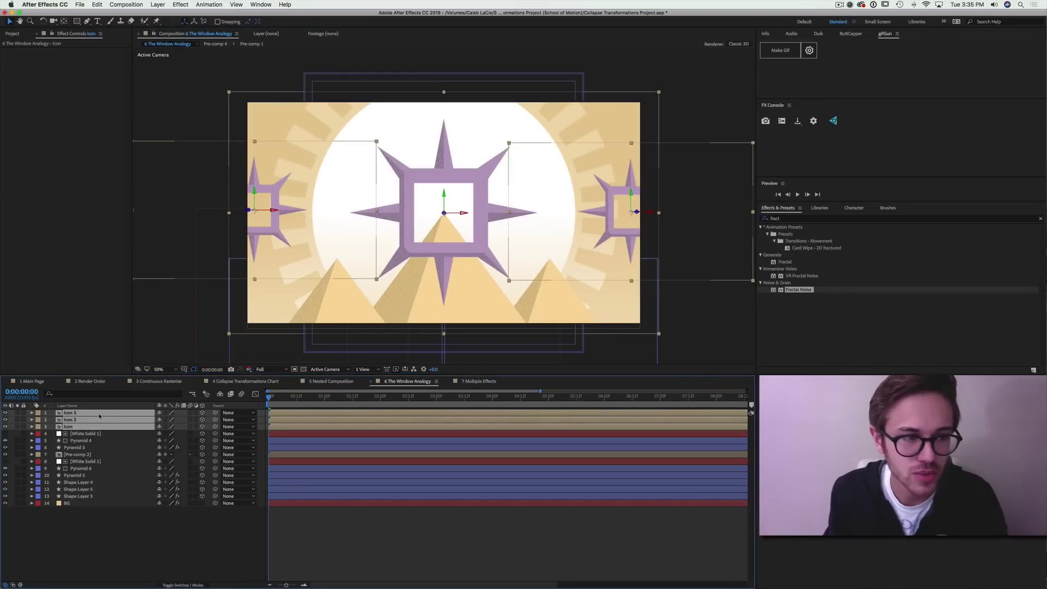
Pre-compose Icon, Icon 2 and Icon 3 into a new precomp named 'Icons'.
key("super+shift+c")
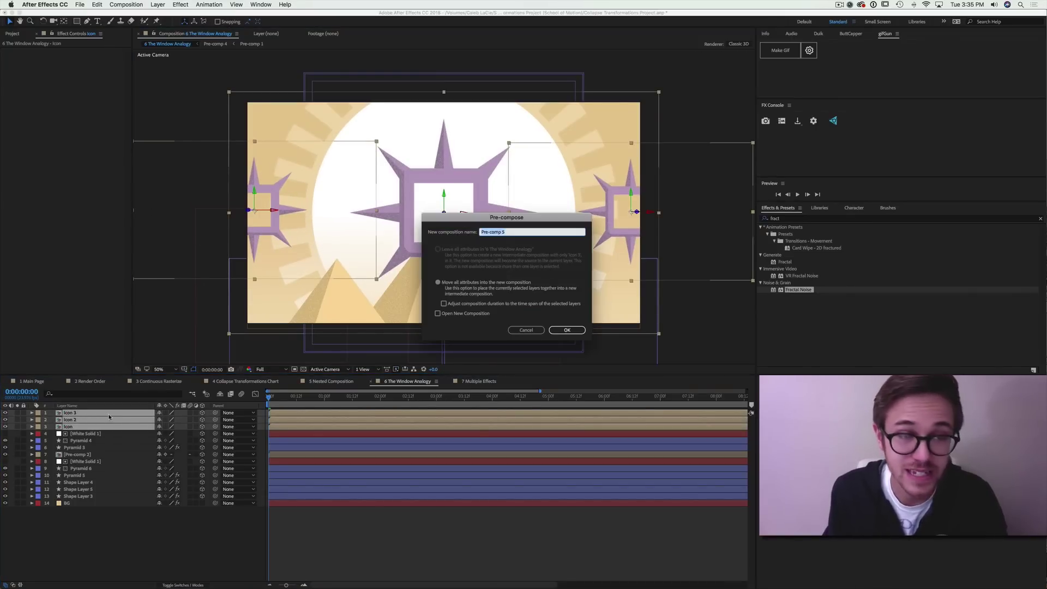
key("Escape")
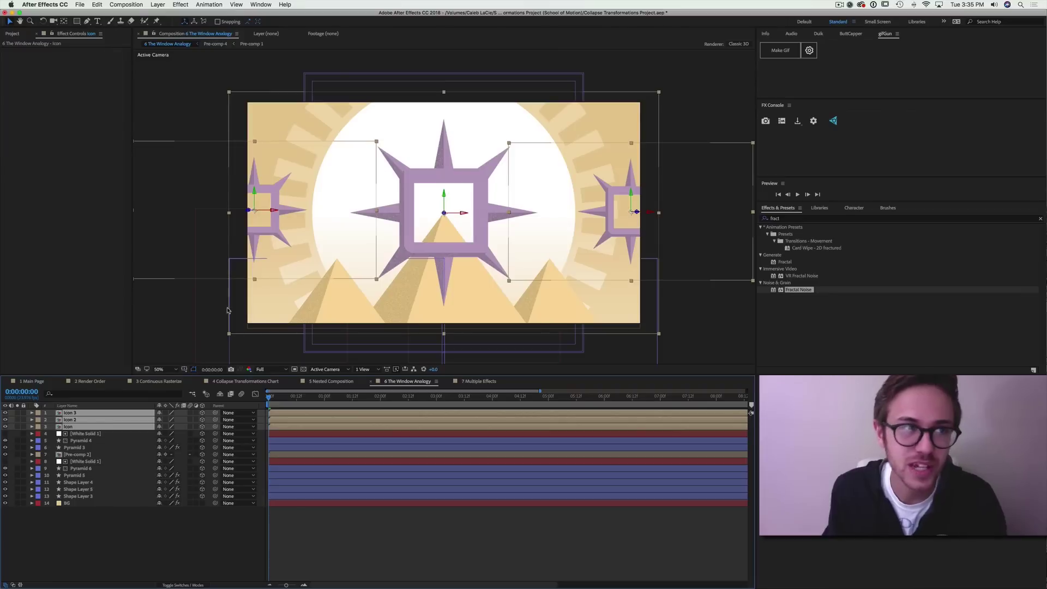
left_click(157, 5)
left_click(185, 293)
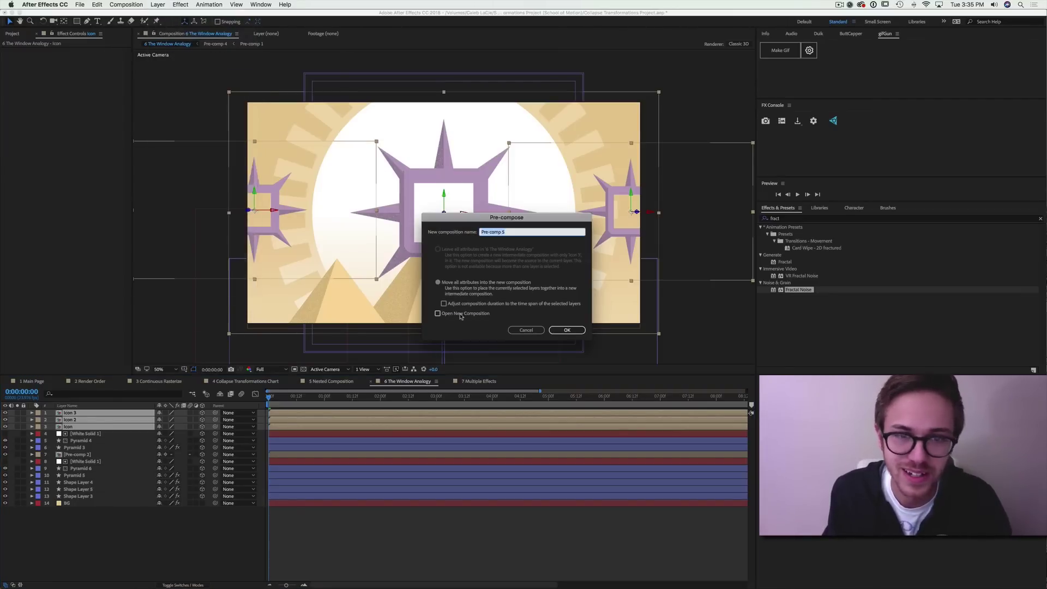
type("Icons")
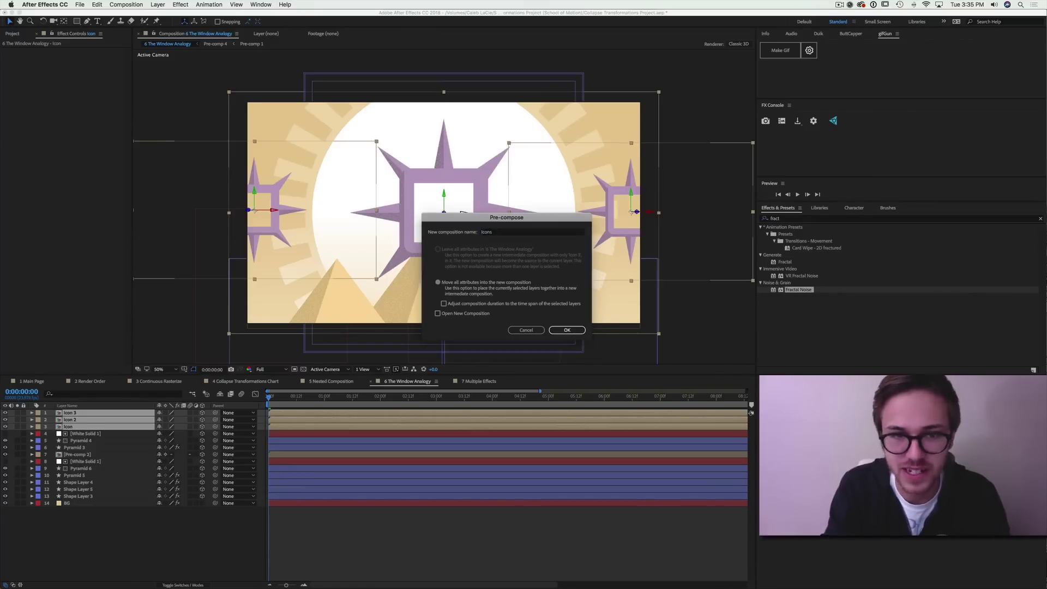
key("Return")
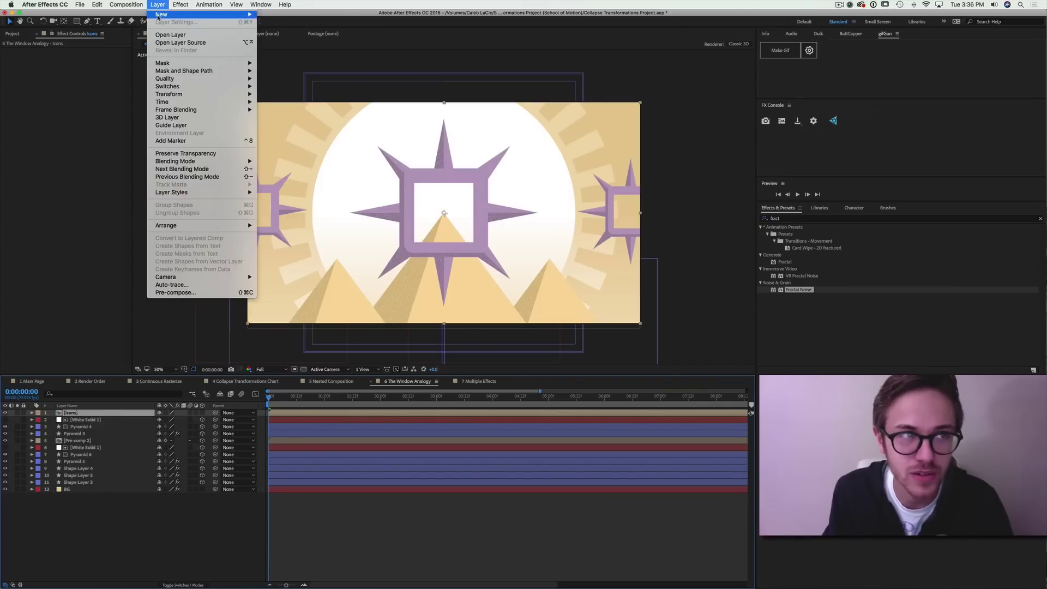
Add a two-node Camera 1 with the 50mm preset and orbit it to an angled view.
mouse_move(163, 15)
left_click(283, 41)
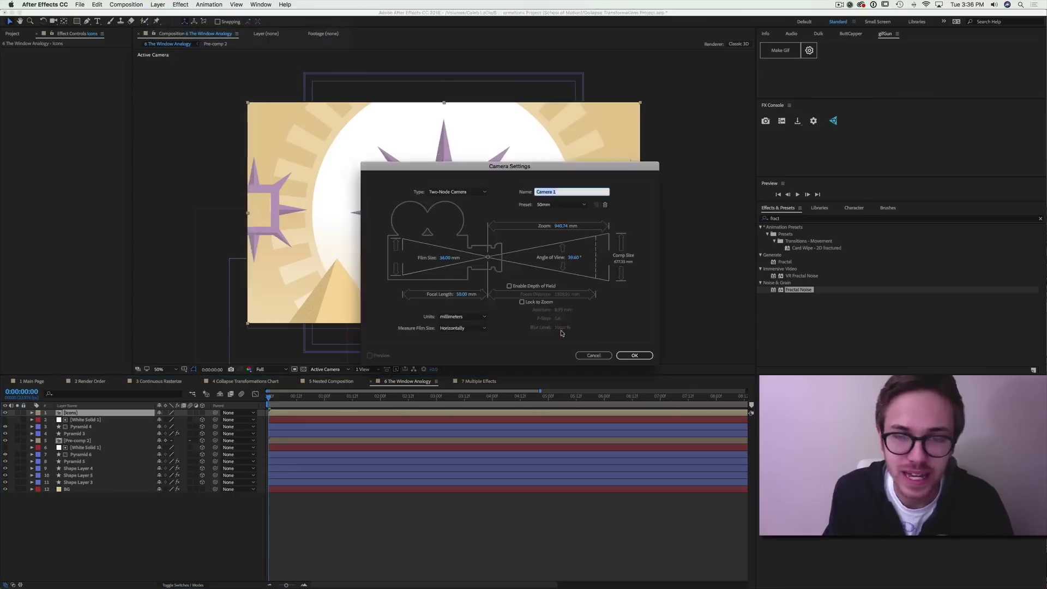
left_click(634, 356)
key("c")
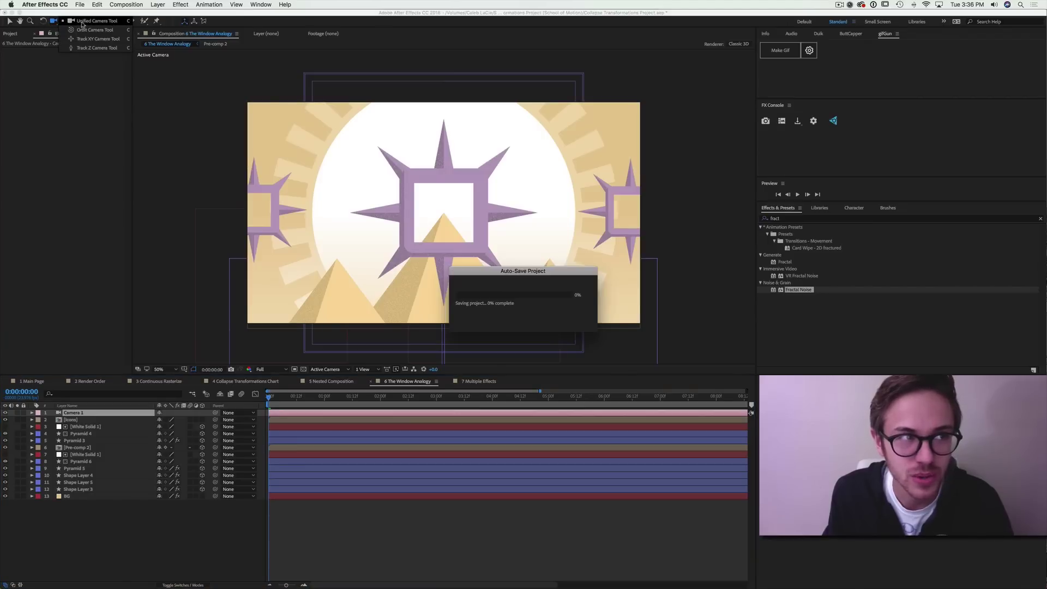
left_click_drag(452, 230, 392, 233)
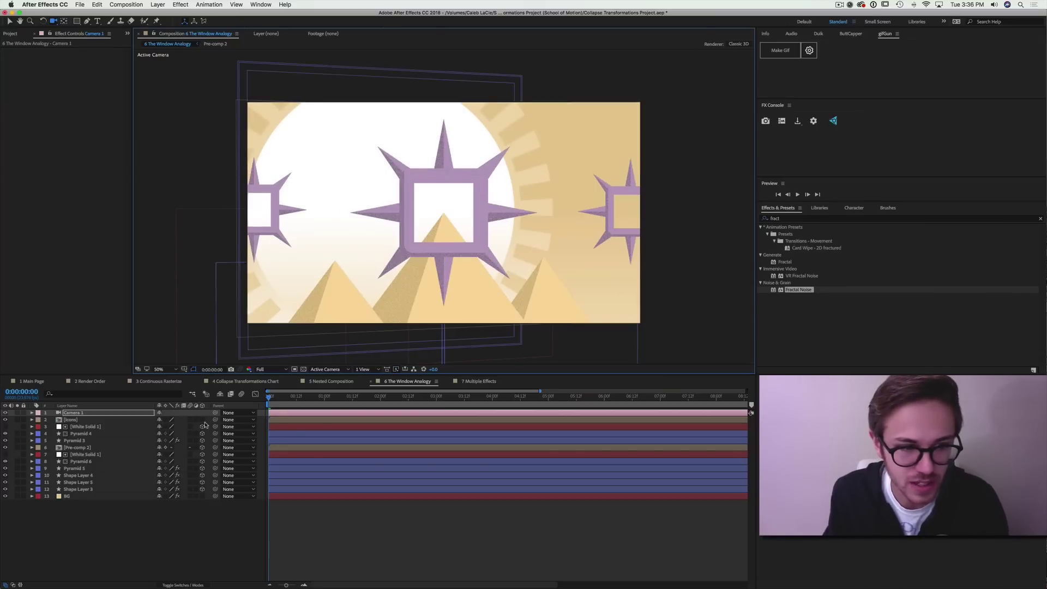
Select the Icons pre-comp and orbit the camera to rotate the scene.
left_click(76, 420)
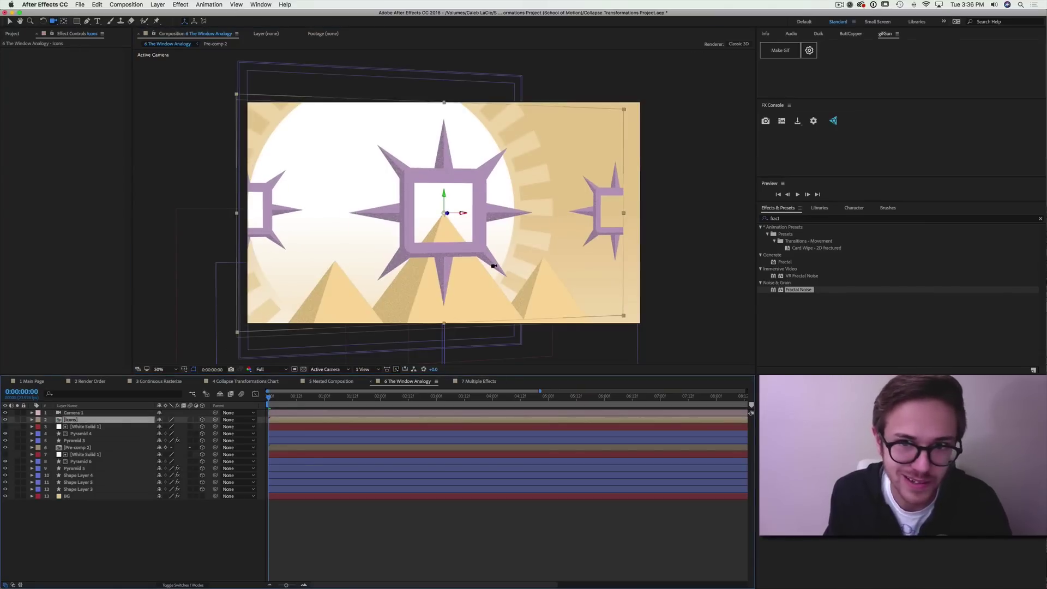
left_click_drag(493, 266, 499, 228)
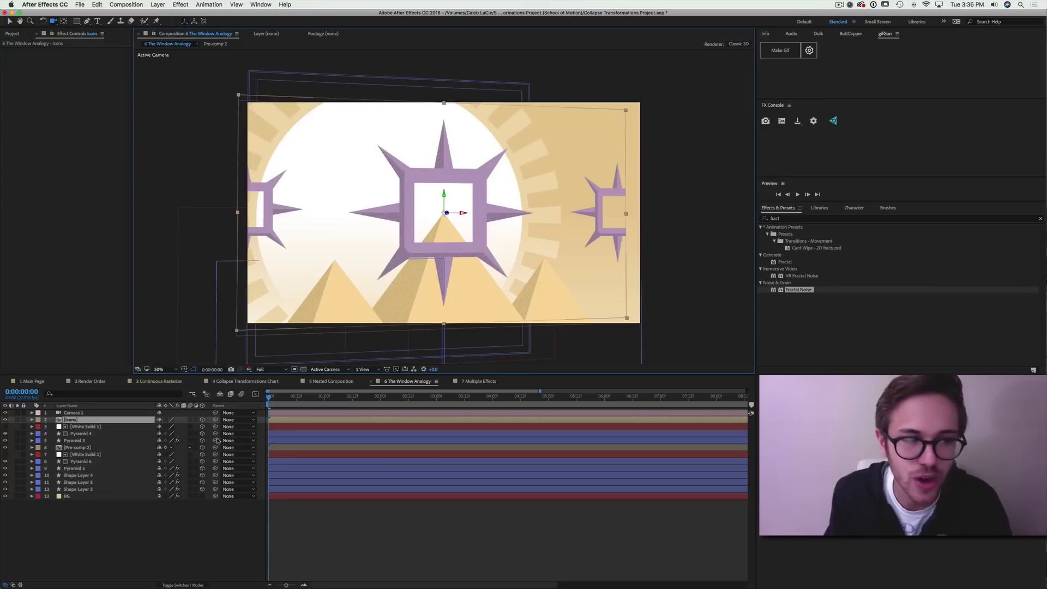
left_click_drag(441, 205, 451, 212)
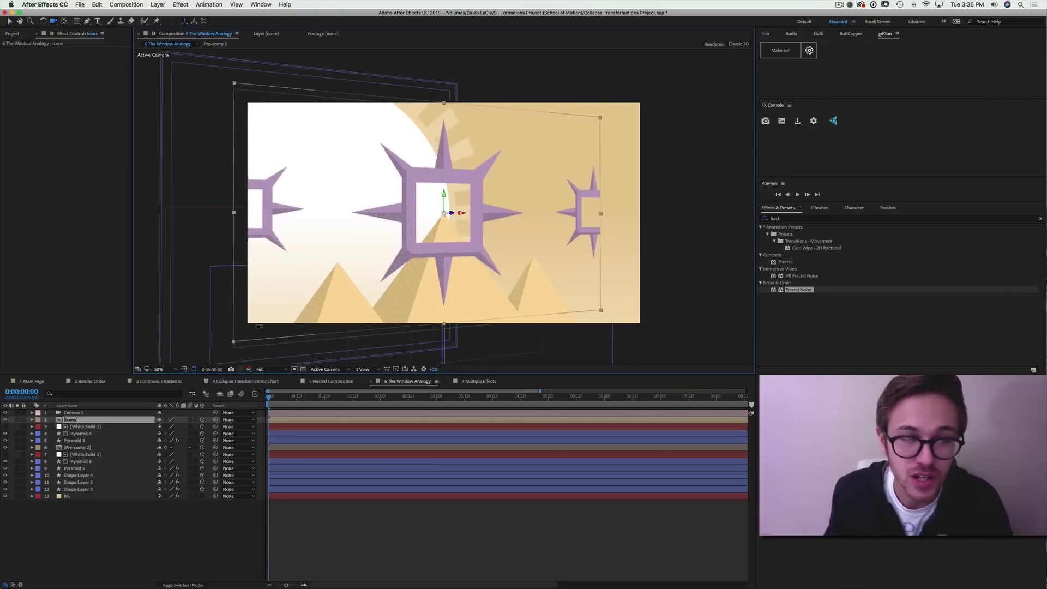
Turn on Collapse Transformations for Icons so its stars render in 3D, then orbit back to frontal.
left_click(164, 420)
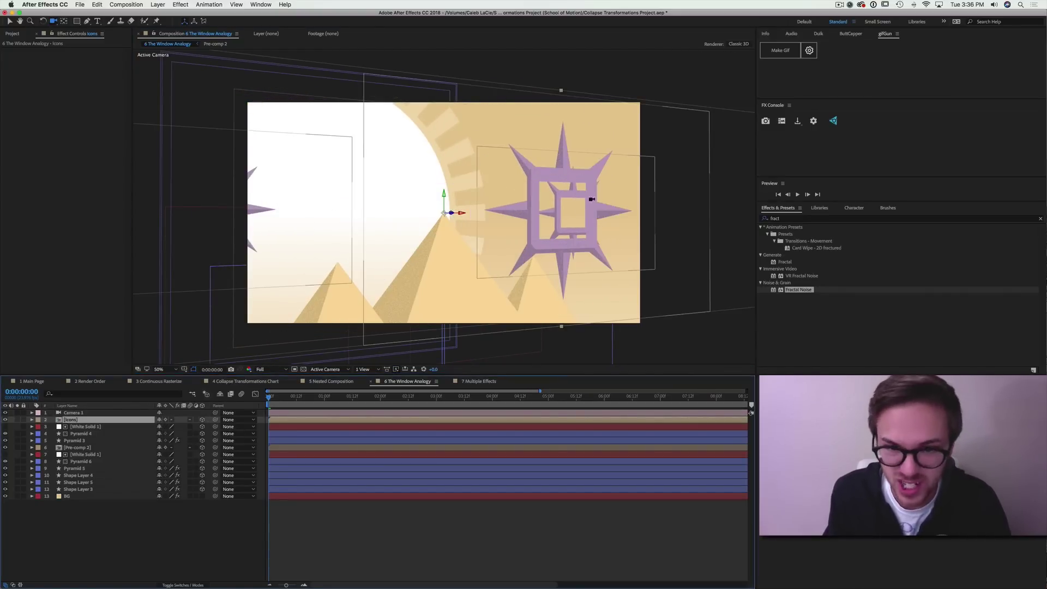
left_click_drag(593, 215, 590, 247)
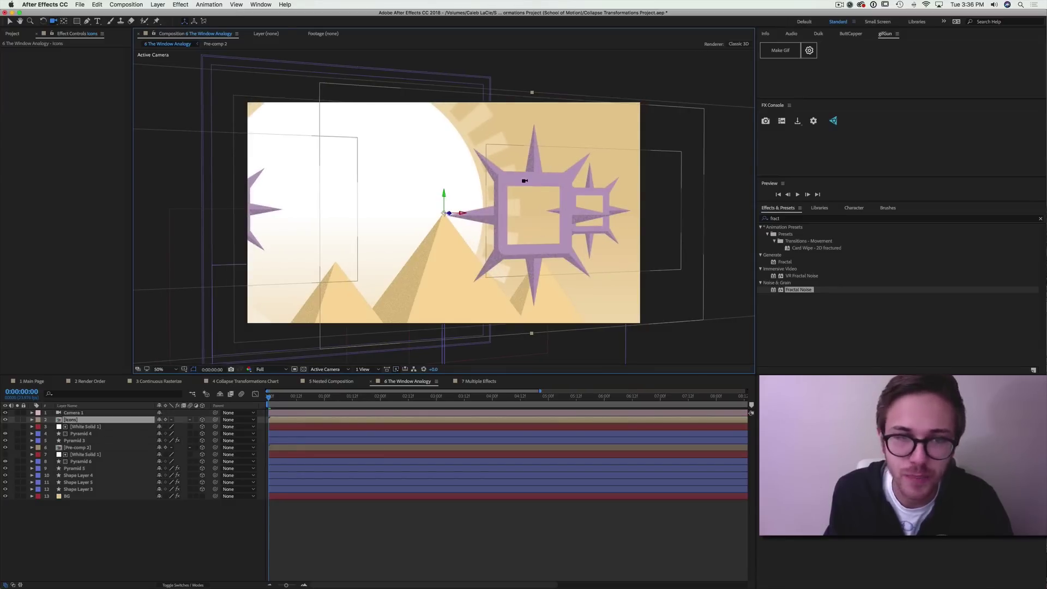
left_click_drag(575, 210, 480, 231)
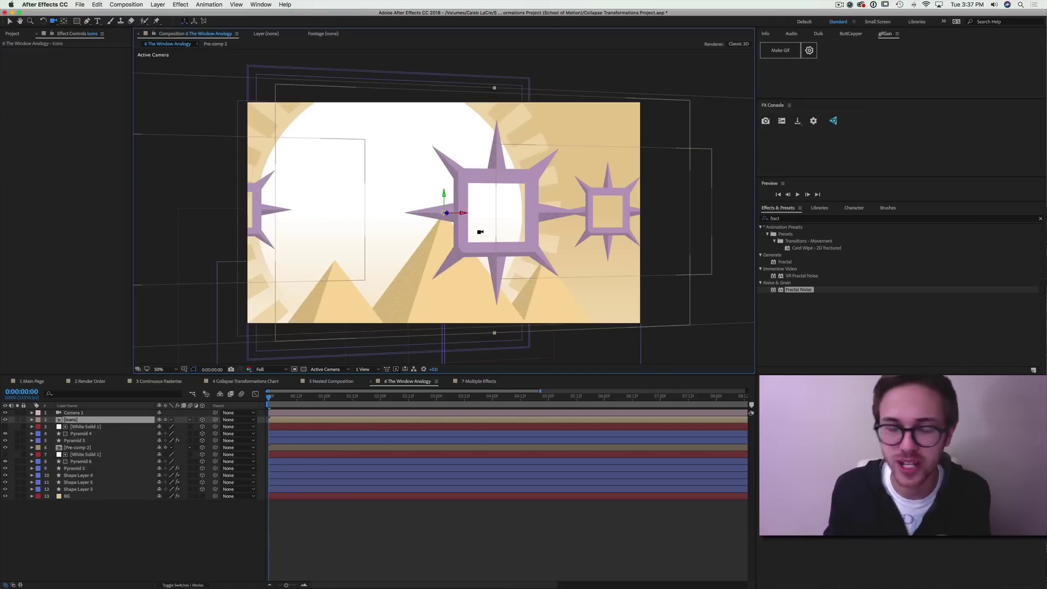
left_click_drag(535, 209, 496, 158)
key("comma")
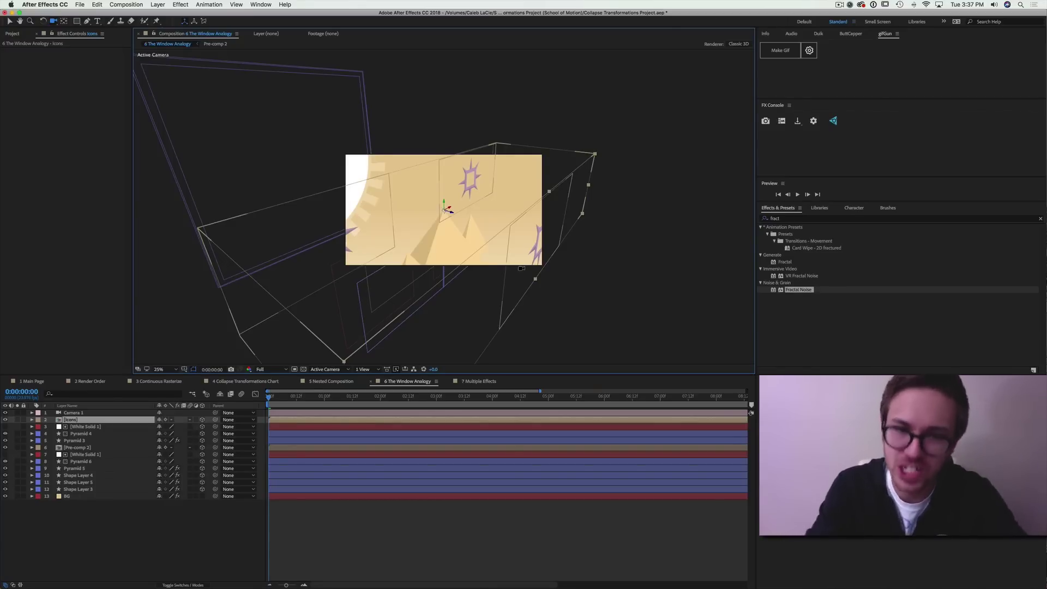
mouse_move(485, 257)
left_mouse_down()
mouse_move(462, 256)
mouse_move(472, 254)
left_mouse_up()
key("period")
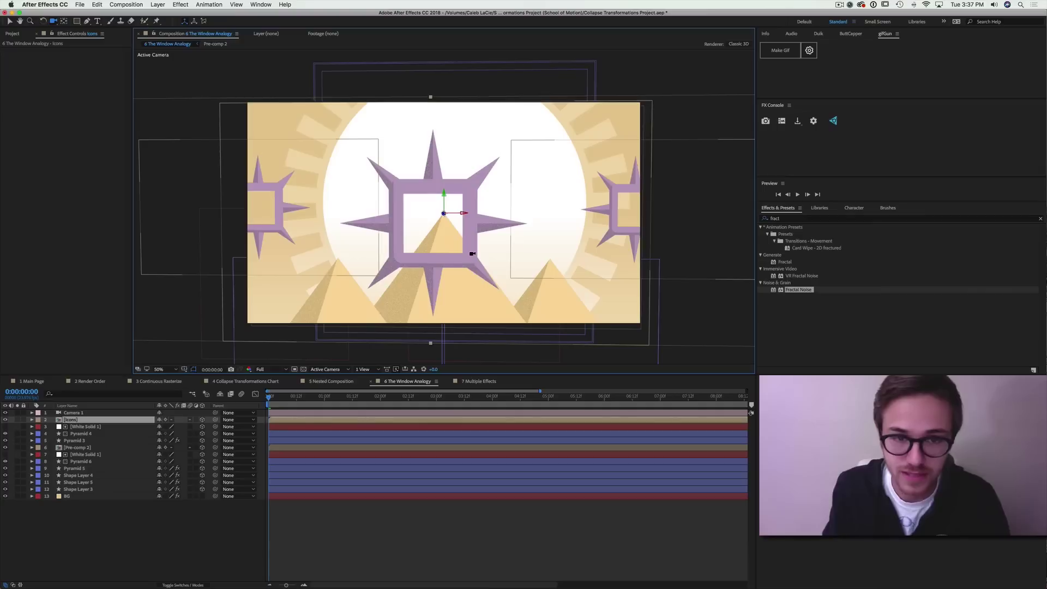
key("v")
left_click_drag(444, 198, 462, 304)
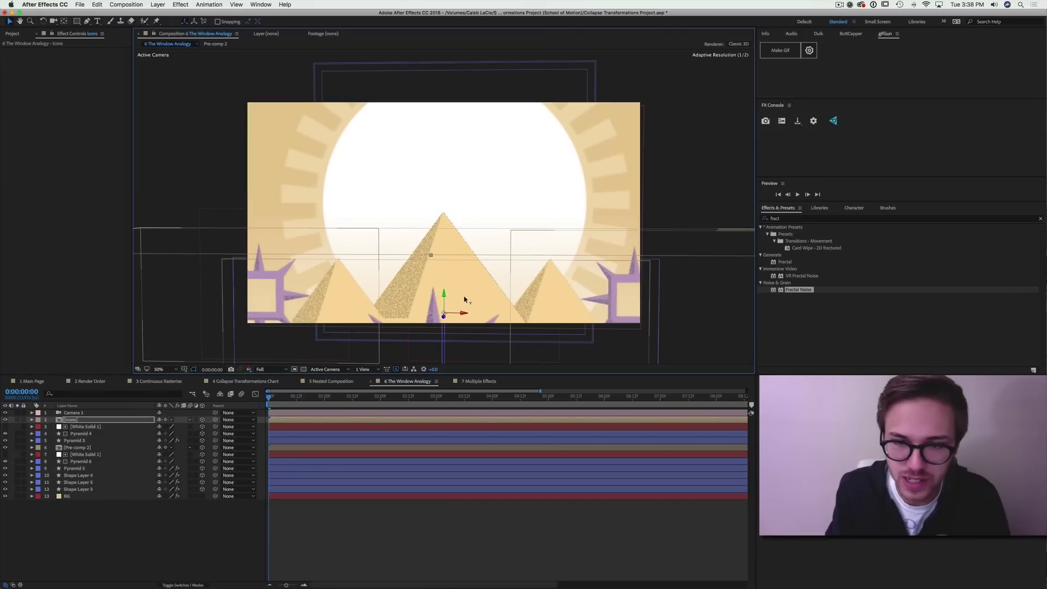
key("c")
mouse_move(492, 262)
left_mouse_down()
mouse_move(498, 294)
mouse_move(488, 251)
mouse_move(496, 232)
mouse_move(497, 246)
left_mouse_up()
key("super+z")
key("super+z")
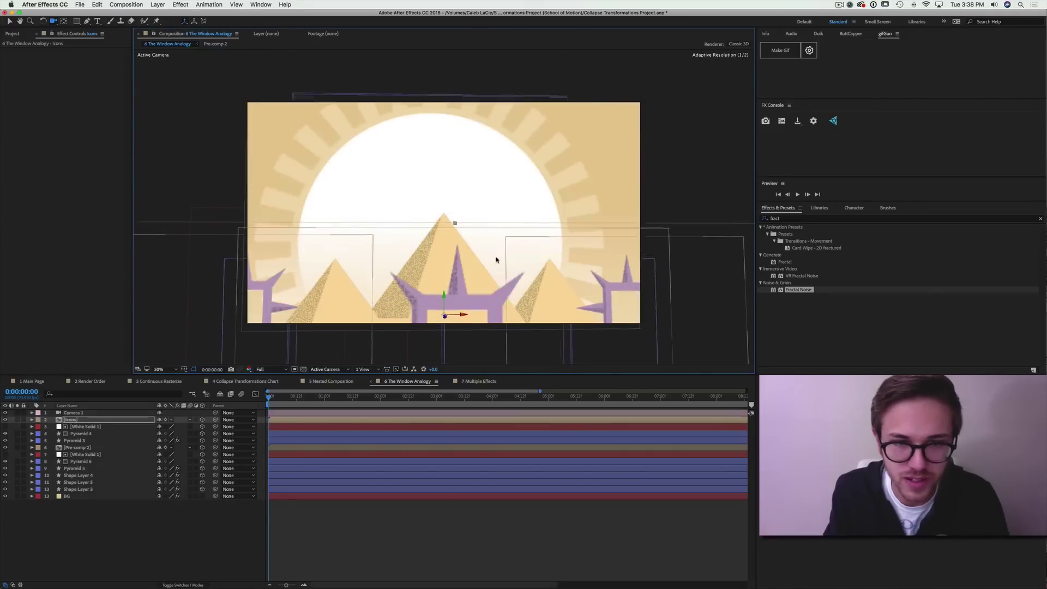
Scale the Icons layer to 49%, tilt its Z orientation diagonally, then switch to 7 Multiple Effects.
key("s")
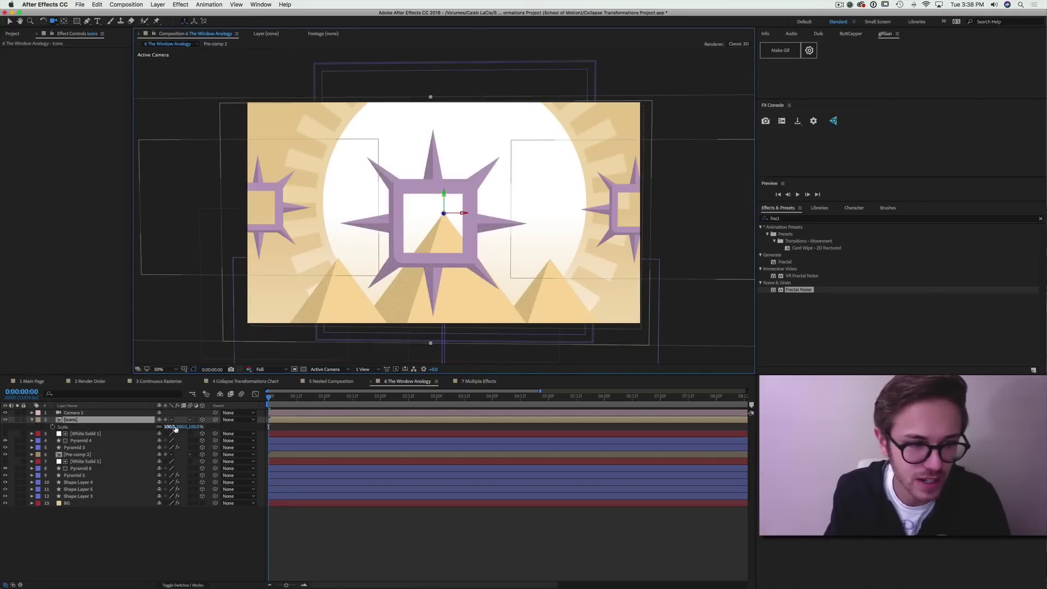
left_click_drag(177, 427, 169, 427)
key("r")
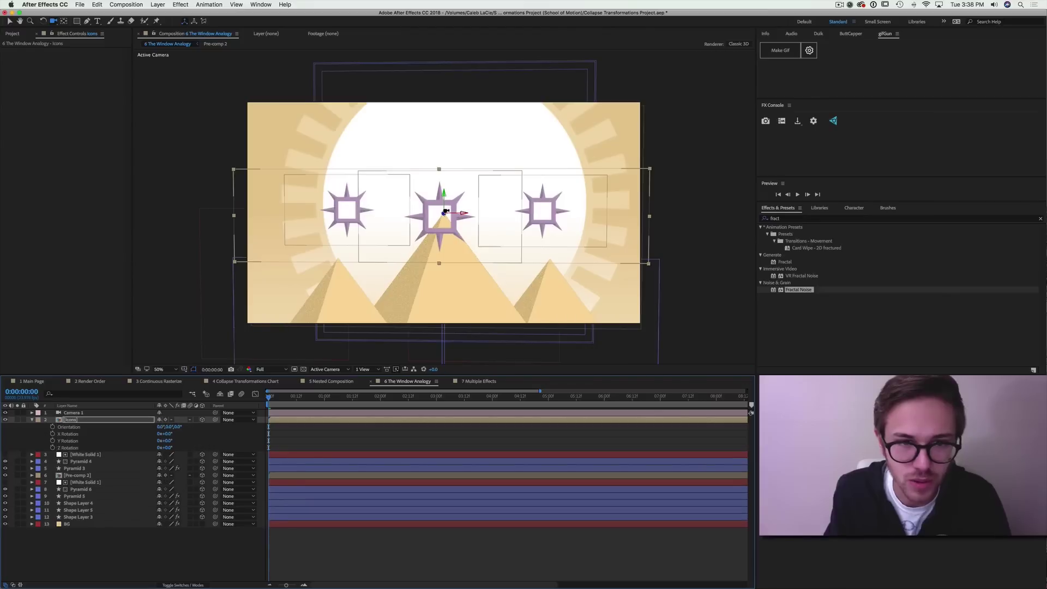
key("w")
mouse_move(444, 213)
left_mouse_down()
mouse_move(436, 207)
mouse_move(459, 204)
left_mouse_up()
key("c")
key("ctrl+z")
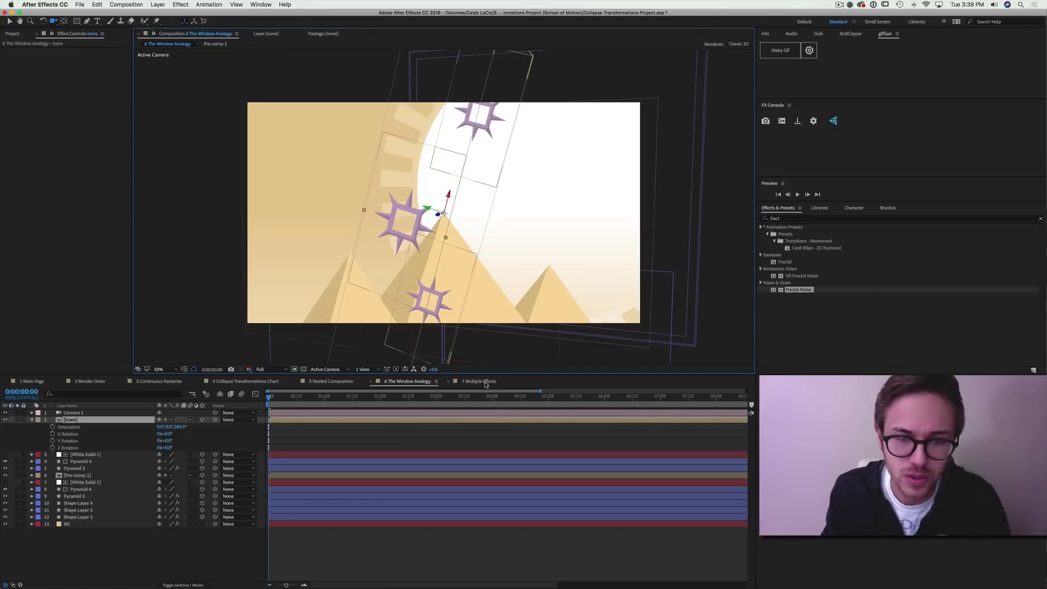
left_click(479, 381)
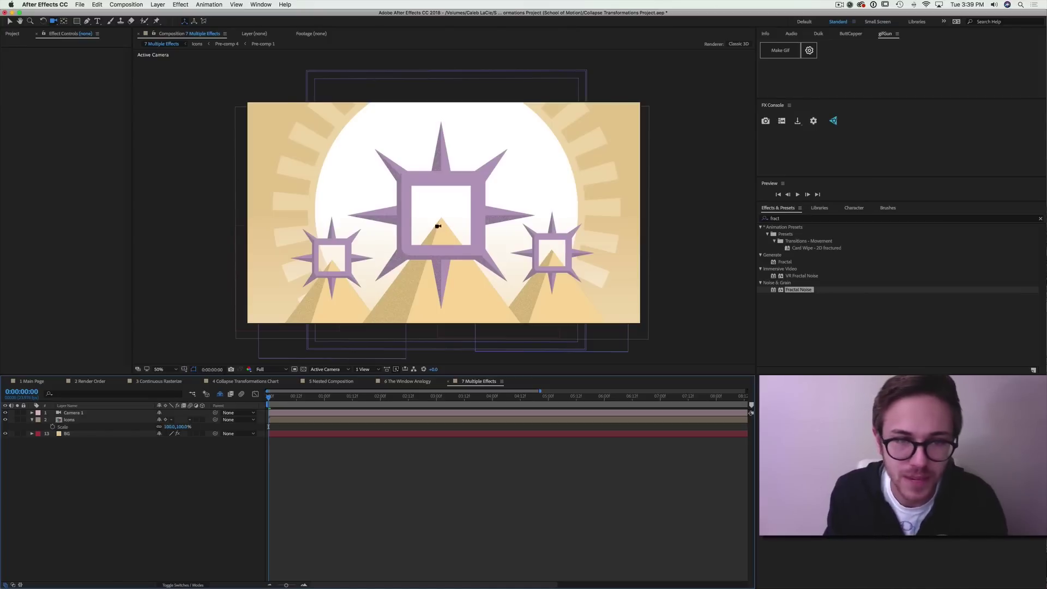
Orbit the camera slightly around the three purple stars, then return to the Selection tool.
left_click_drag(436, 250, 545, 243)
key("v")
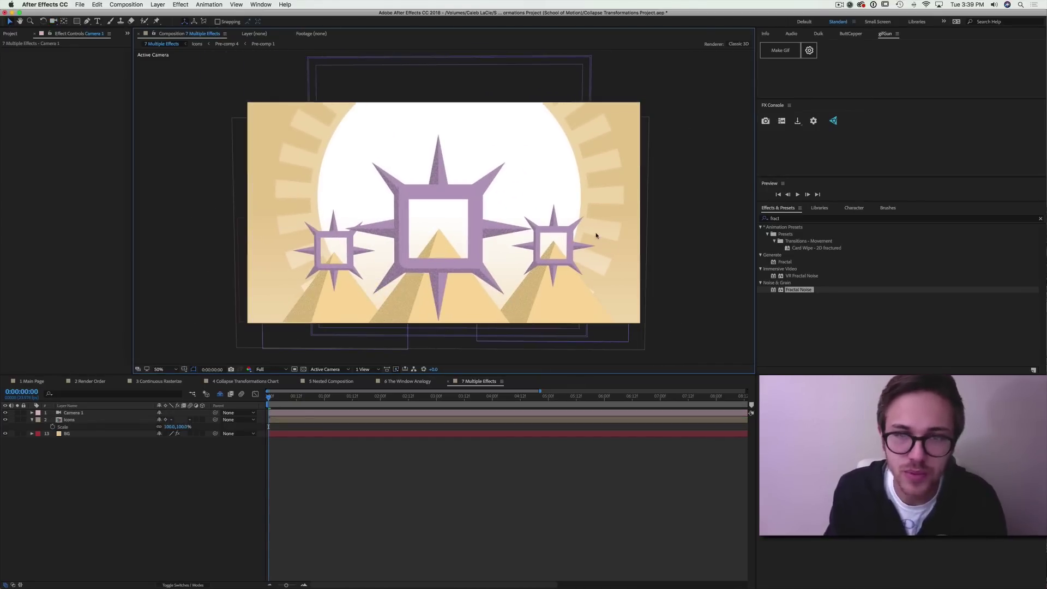
left_click(758, 219)
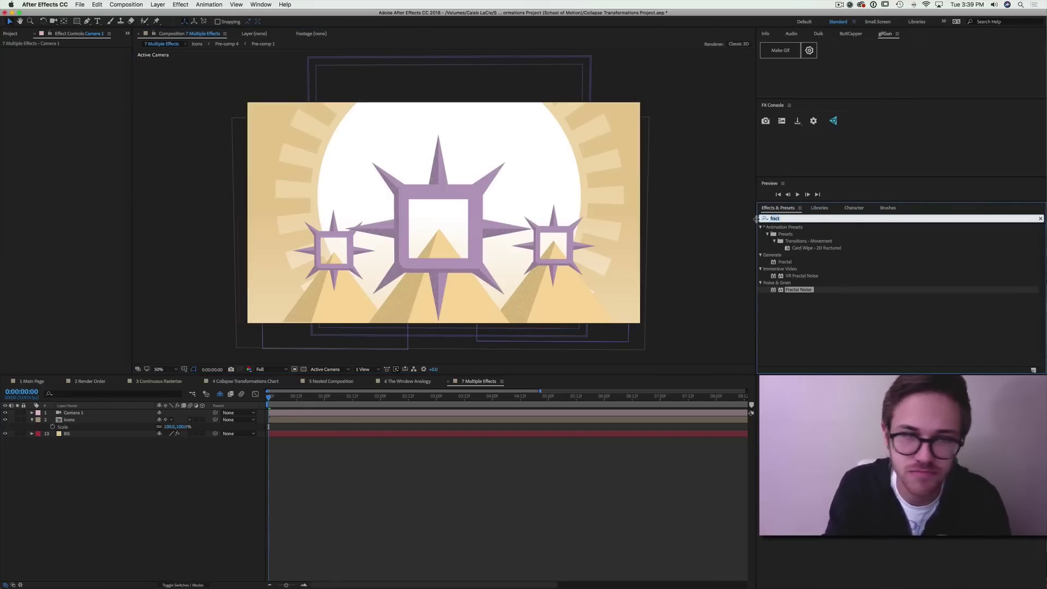
Apply Glow to the Icons layer with Glow Radius 58 and orbit to view the glowing stars.
type("glow")
left_click_drag(782, 305, 70, 420)
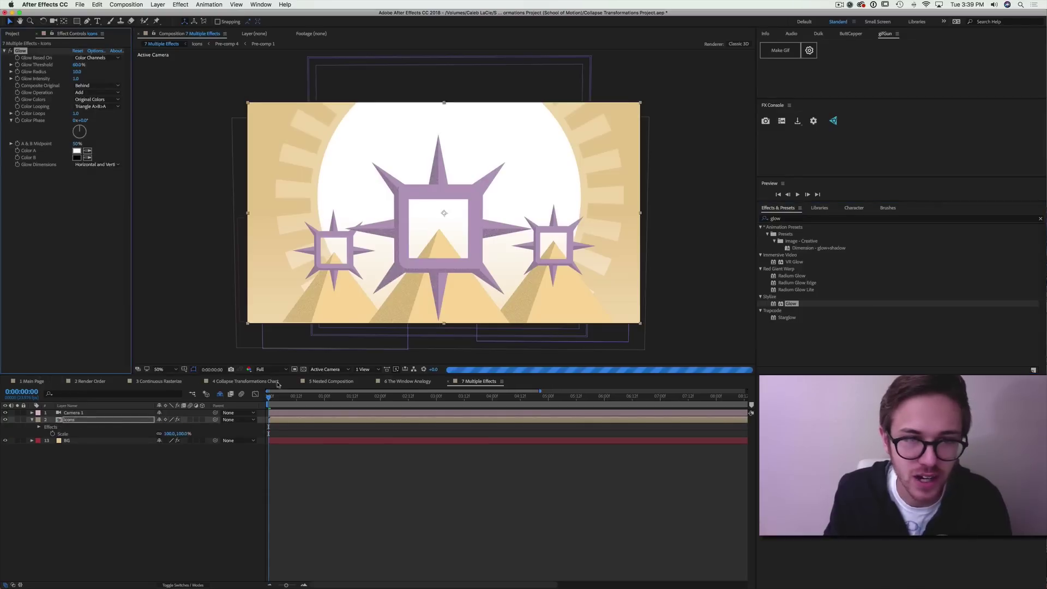
left_click_drag(77, 72, 103, 73)
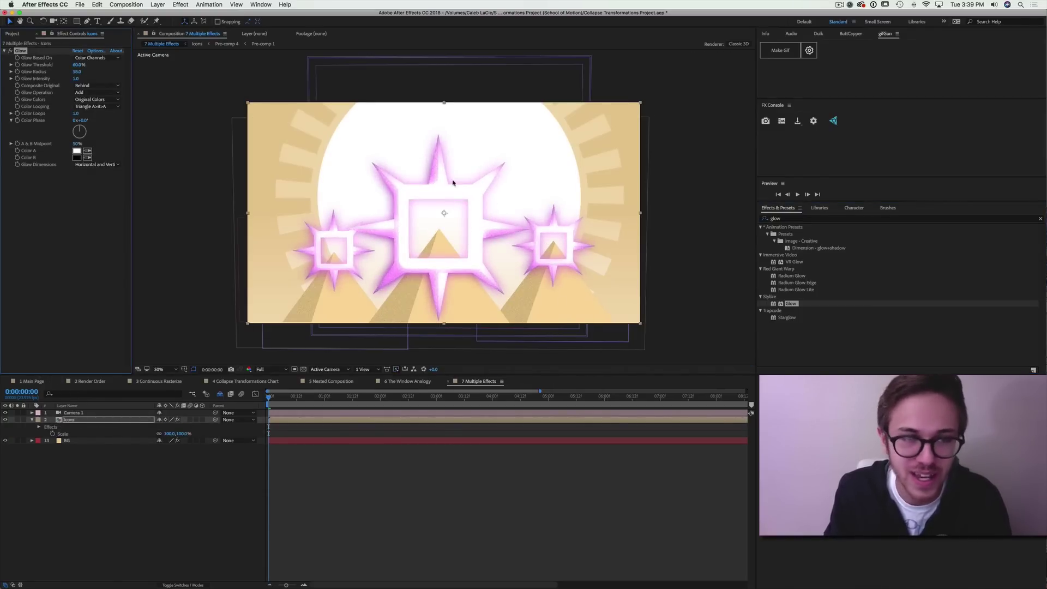
key("c")
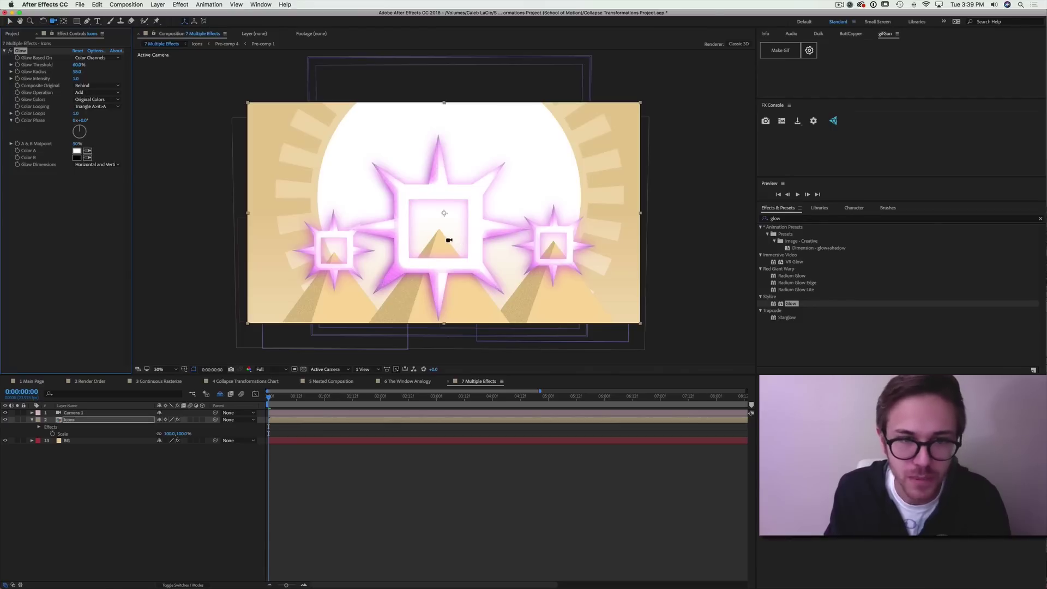
mouse_move(442, 237)
left_mouse_down()
mouse_move(467, 235)
mouse_move(436, 232)
left_mouse_up()
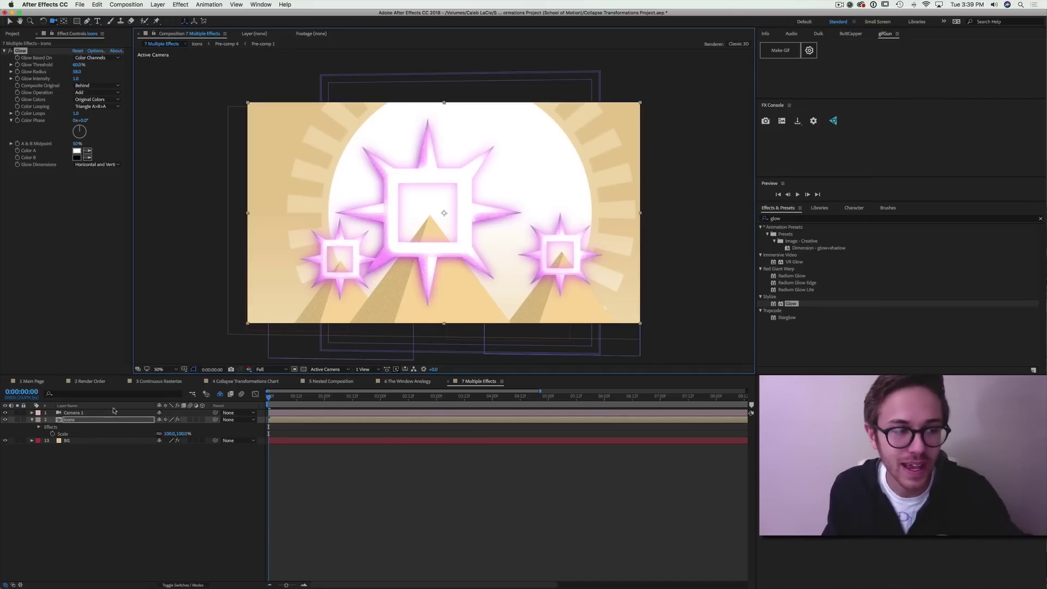
Disable the Glow effect on Icons and delete it.
left_click(101, 419)
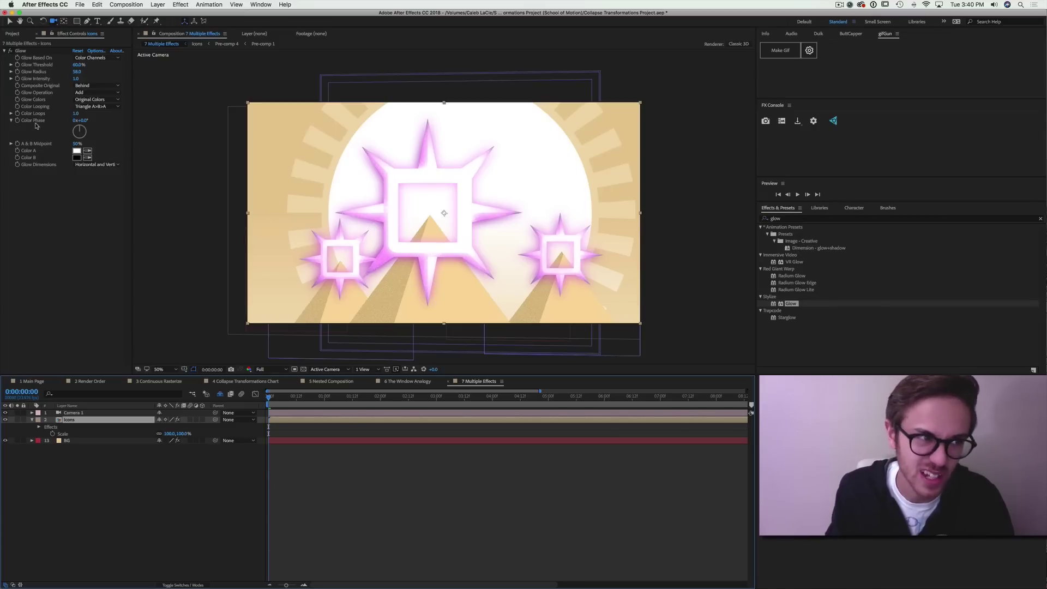
left_click(22, 52)
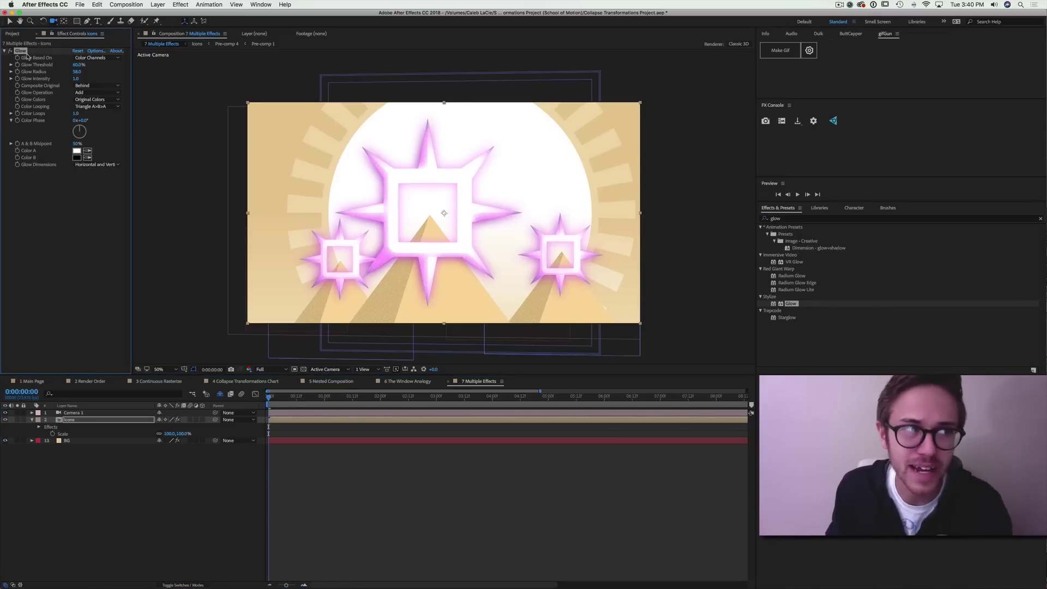
left_click(9, 51)
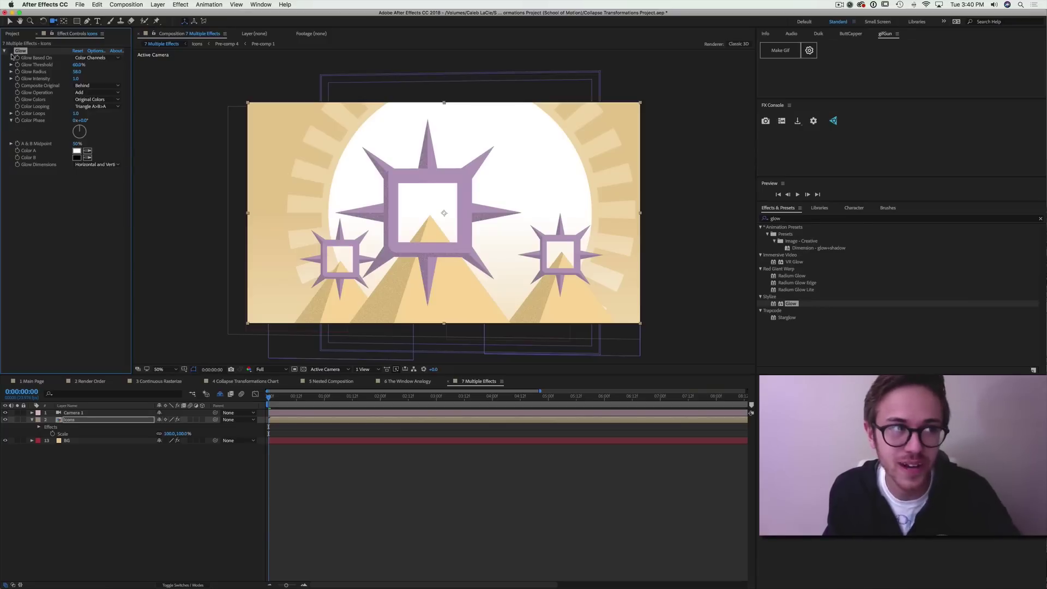
key("Delete")
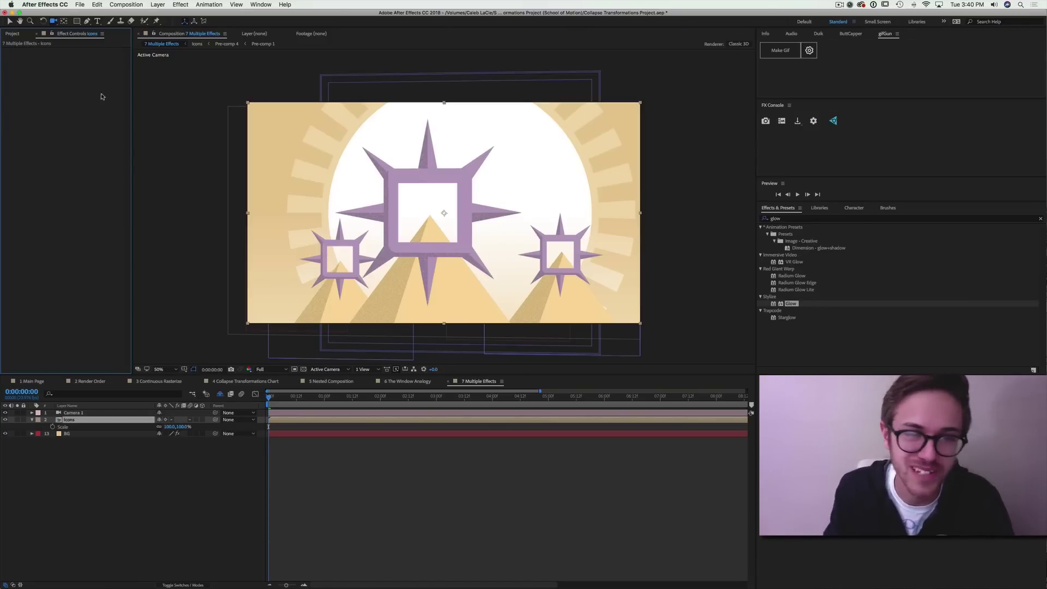
Reapply Glow to the Icons layer and orbit the camera around the glowing stars.
mouse_move(426, 239)
left_mouse_down()
mouse_move(416, 234)
mouse_move(430, 217)
mouse_move(426, 241)
left_mouse_up()
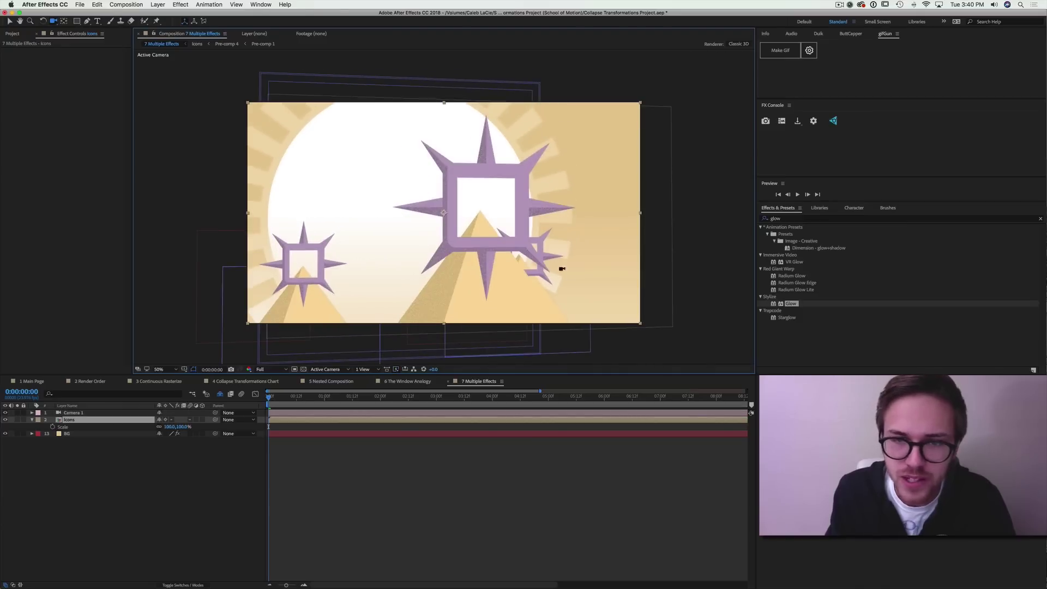
left_click_drag(549, 284, 534, 270)
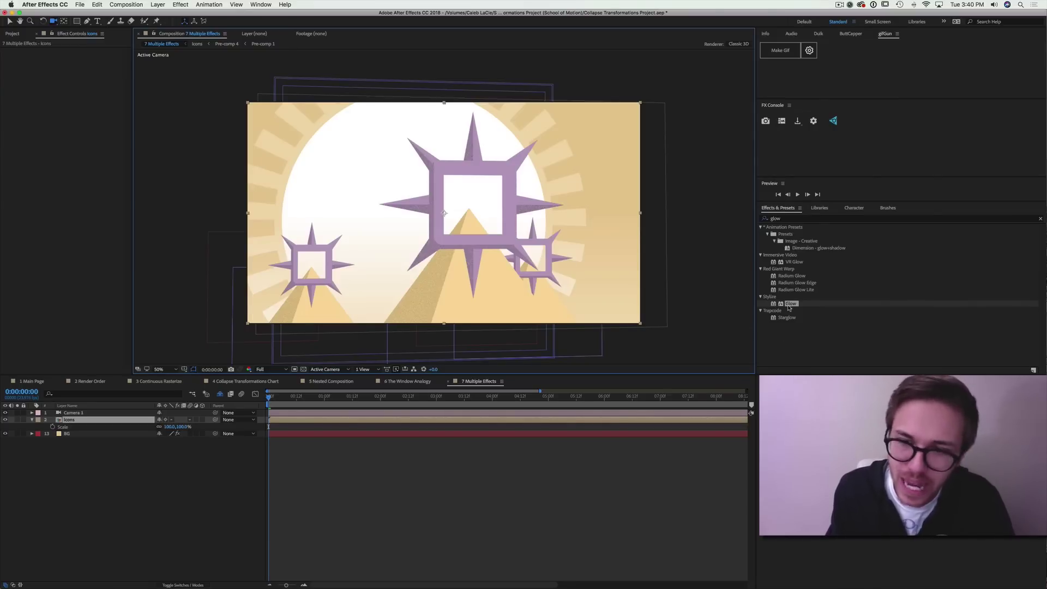
left_click_drag(790, 306, 78, 420)
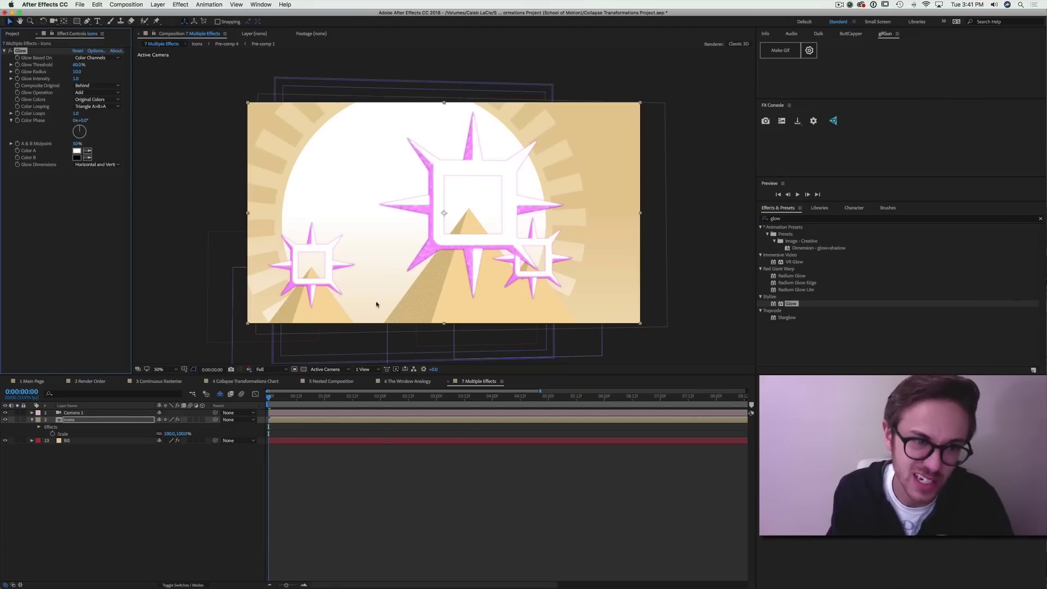
key("c")
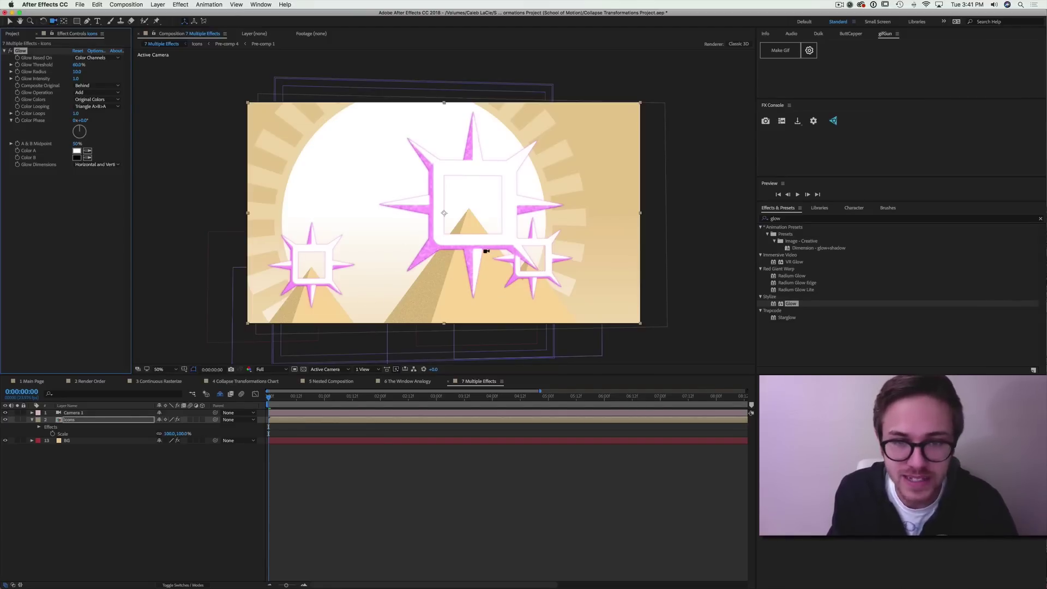
left_click_drag(487, 251, 490, 252)
left_click_drag(494, 252, 488, 253)
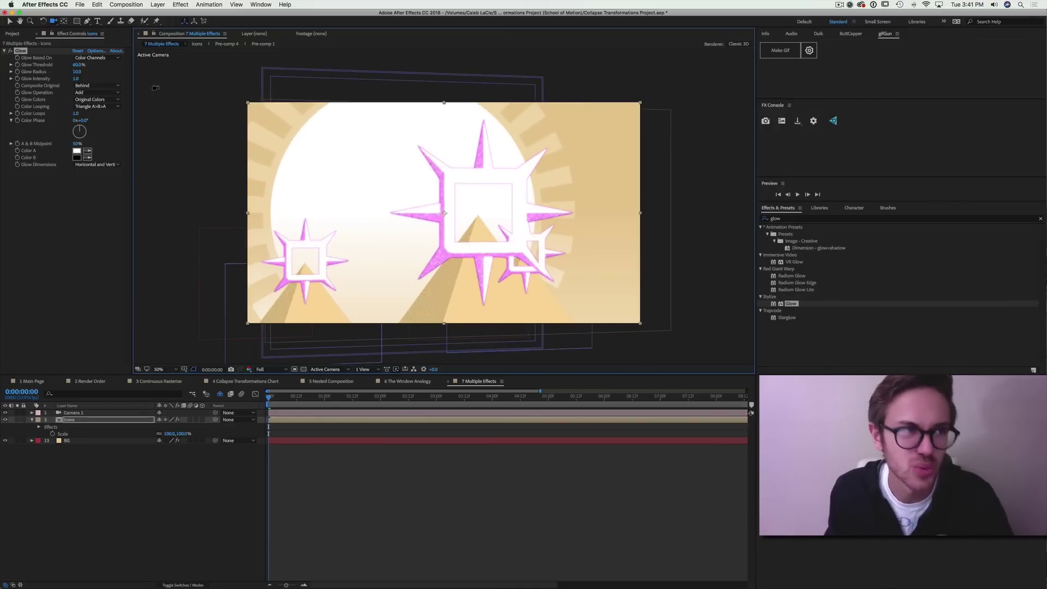
Compare the stars with Glow switched off from another angle, then delete the Glow effect.
left_click(10, 50)
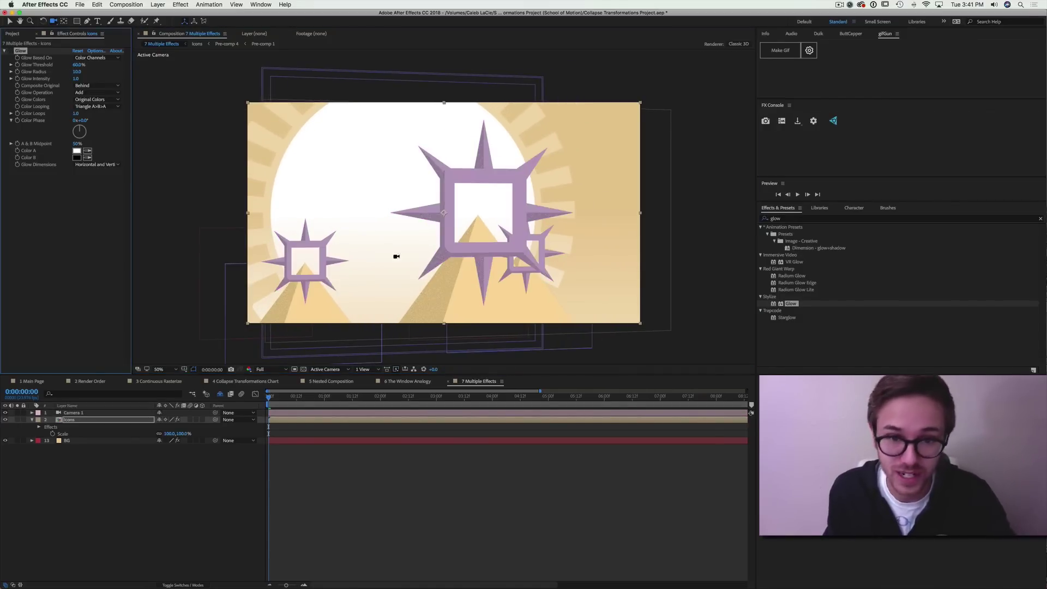
left_click_drag(471, 267, 423, 240)
left_click(22, 52)
key("Delete")
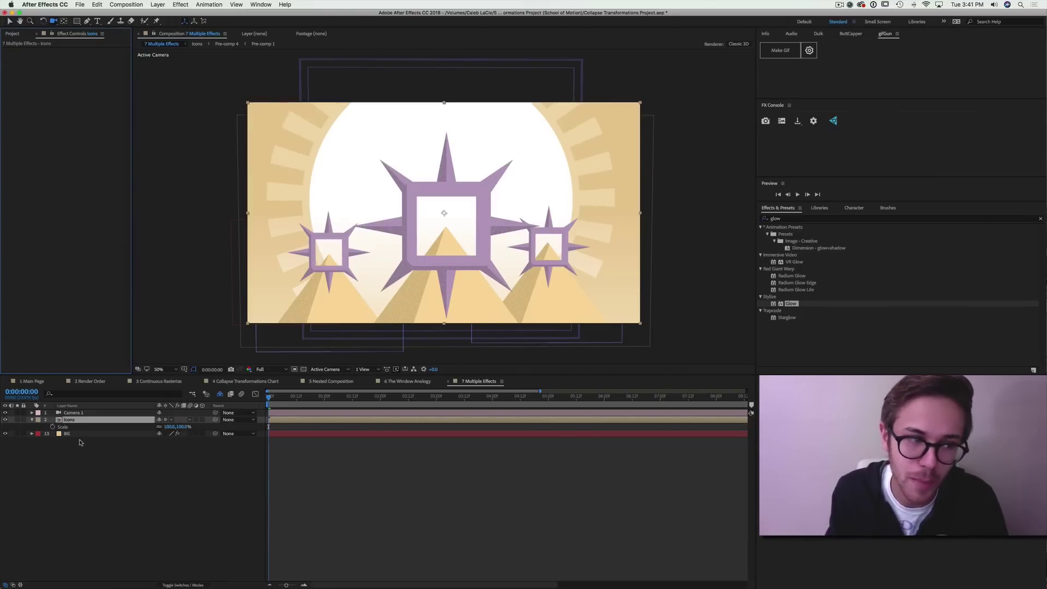
Switch to the 4 Collapse Transformations Chart composition to view the nested composition diagram.
left_click(81, 422)
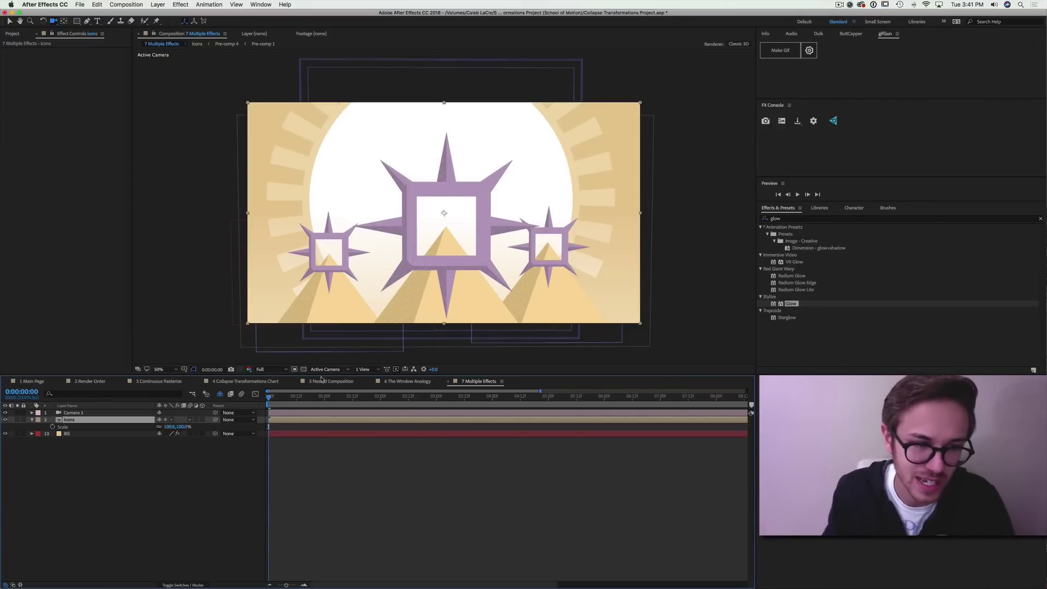
left_click(272, 385)
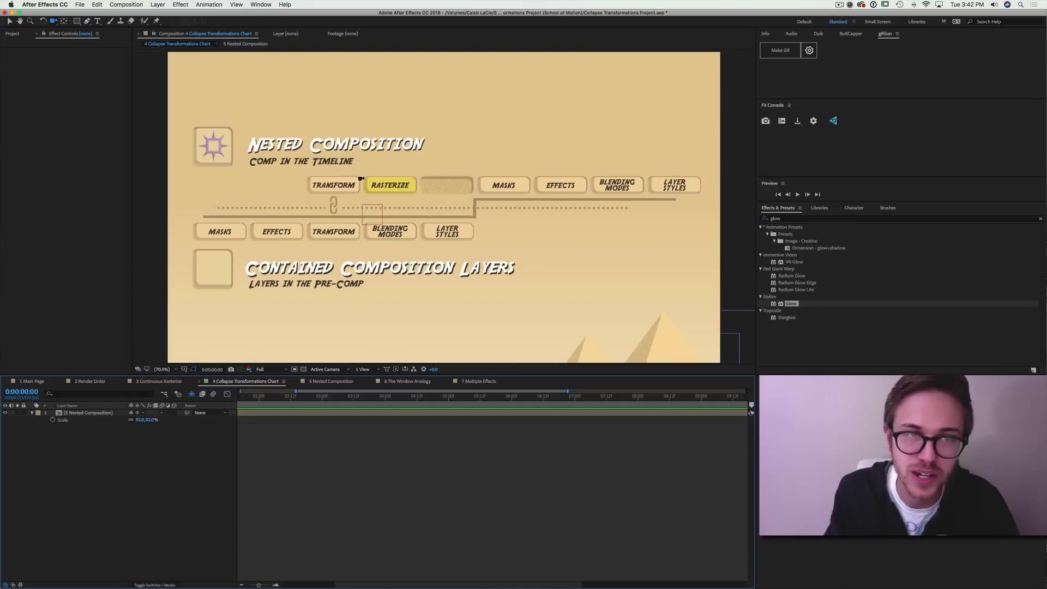
Return to the 7 Multiple Effects composition's three star icons and select the Selection tool.
left_click(477, 381)
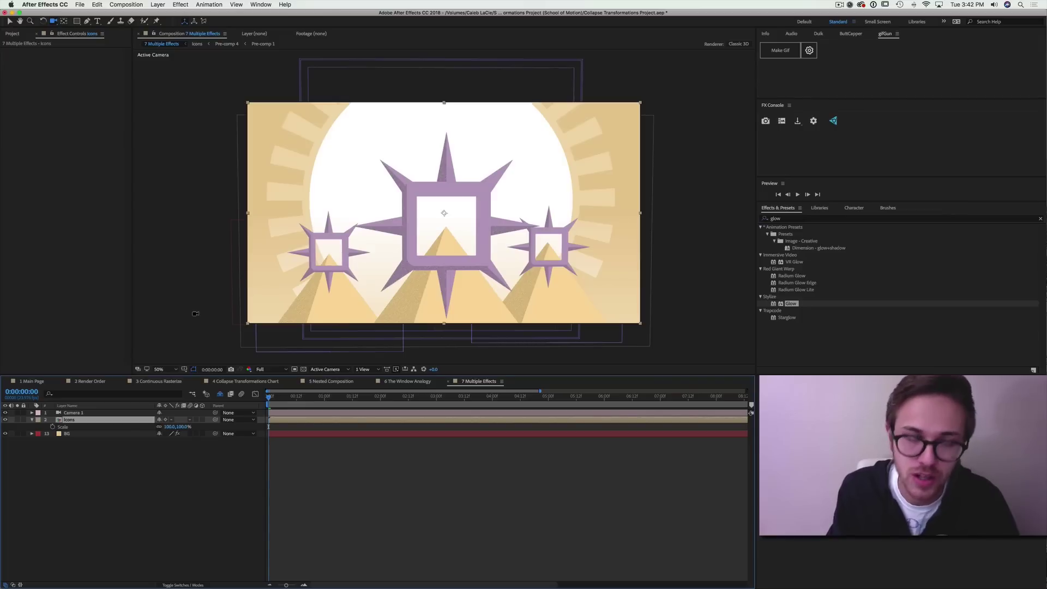
scroll(417, 286, "up", 2)
scroll(416, 286, "down", 2)
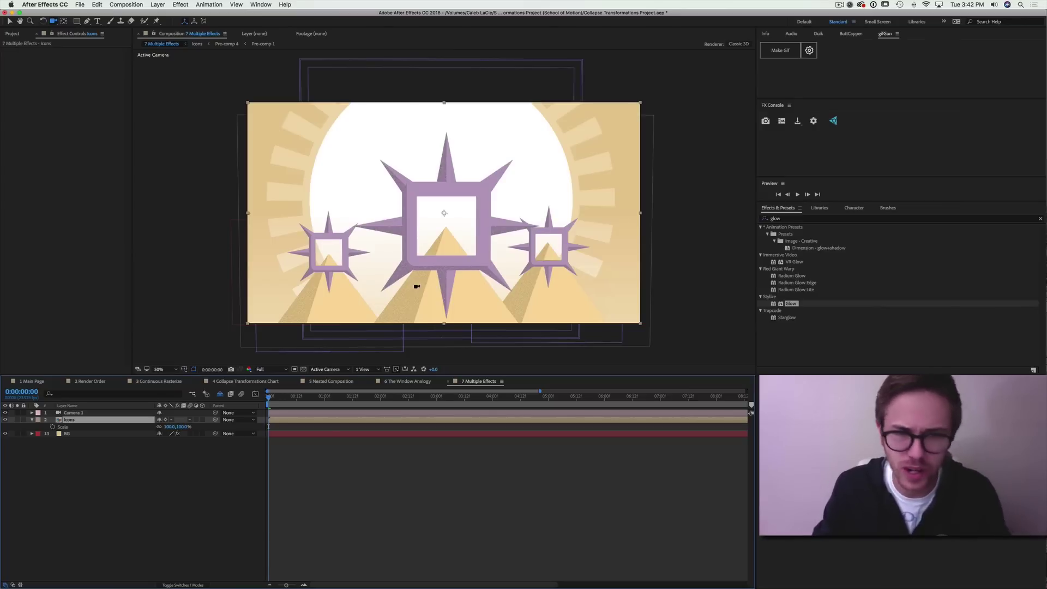
key("v")
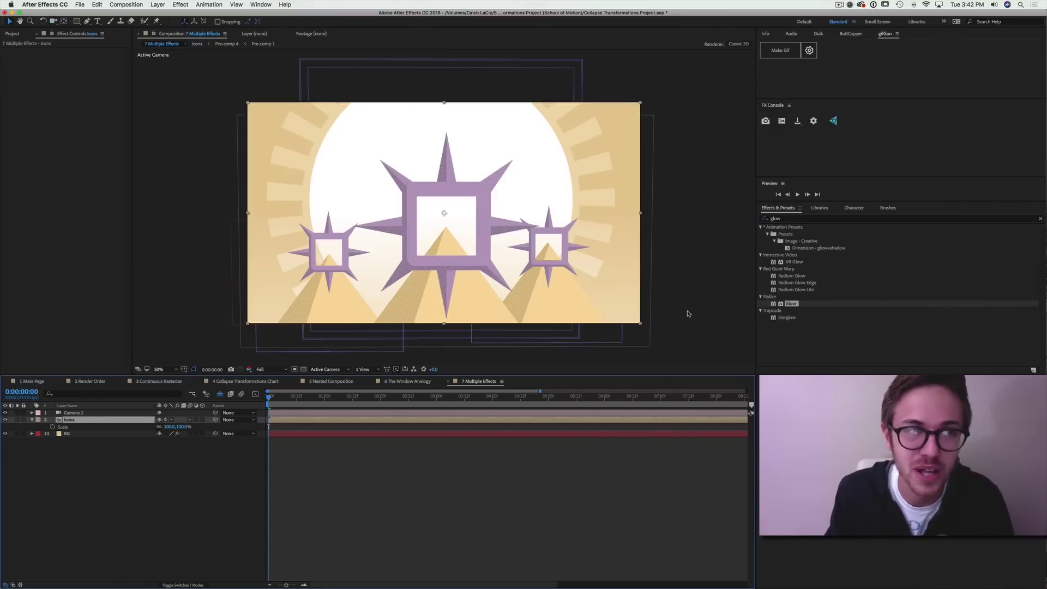